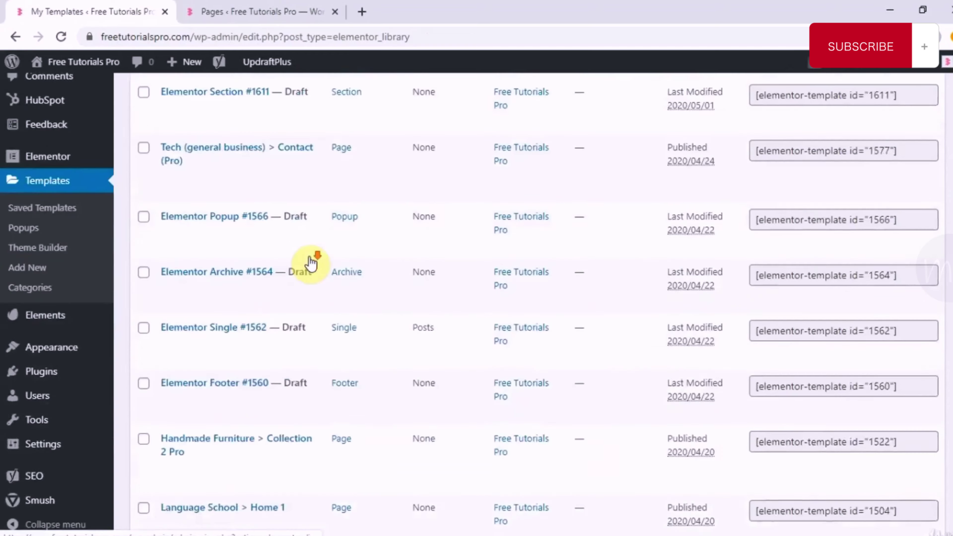
- Create a new template of type Header named "test" from the My Templates page
{"action": "scroll", "coordinate": [312, 263], "scroll_direction": "down", "scroll_amount": 15}
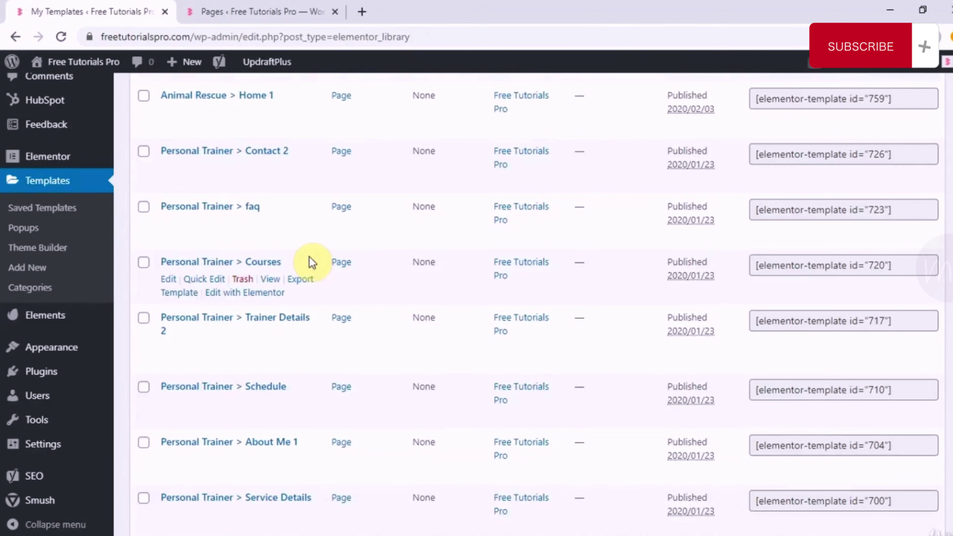
{"action": "mouse_move", "coordinate": [60, 325]}
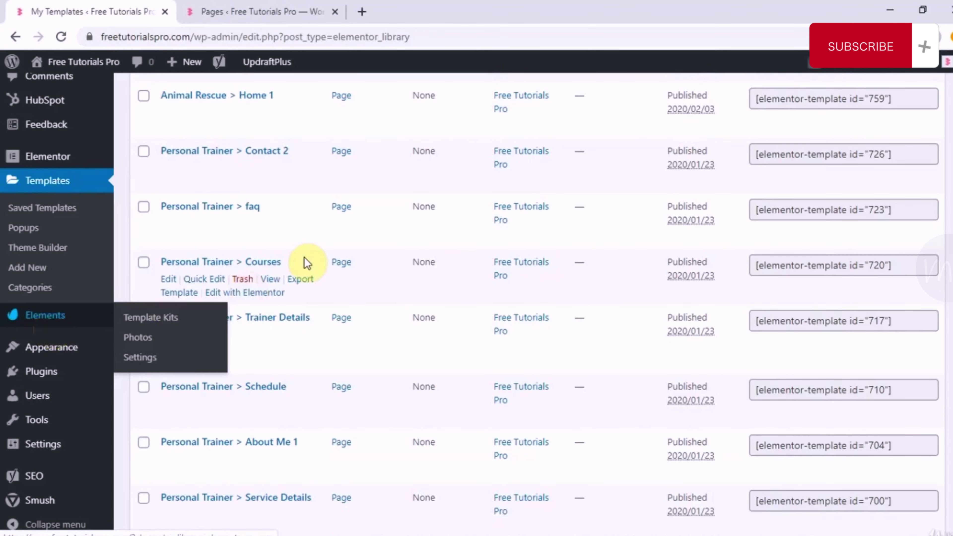
{"action": "scroll", "coordinate": [308, 255], "scroll_direction": "up", "scroll_amount": 15}
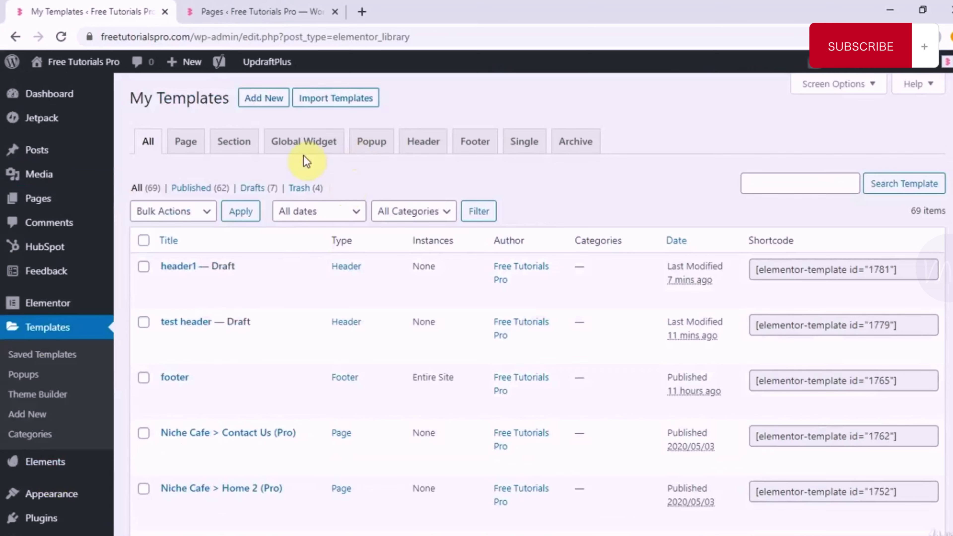
{"action": "left_click", "coordinate": [271, 102]}
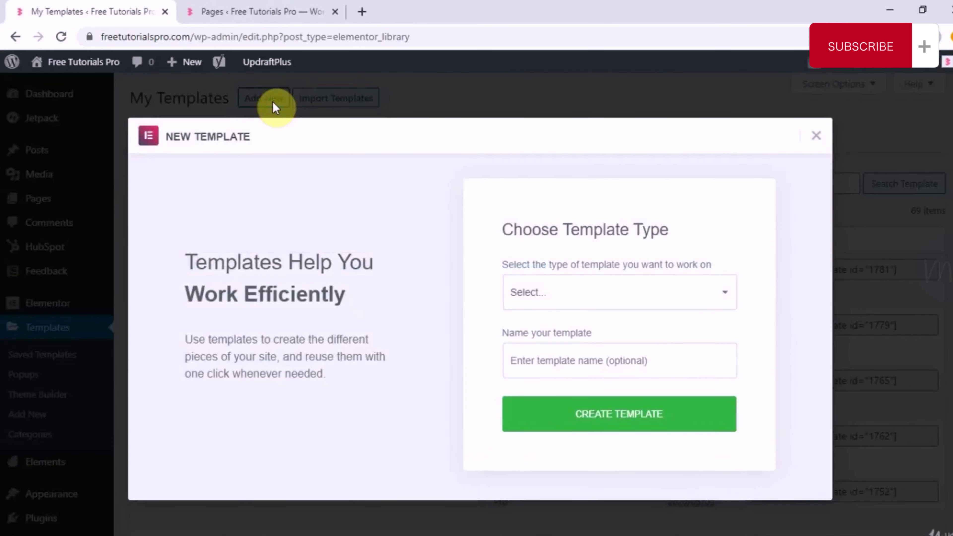
{"action": "left_click", "coordinate": [682, 301]}
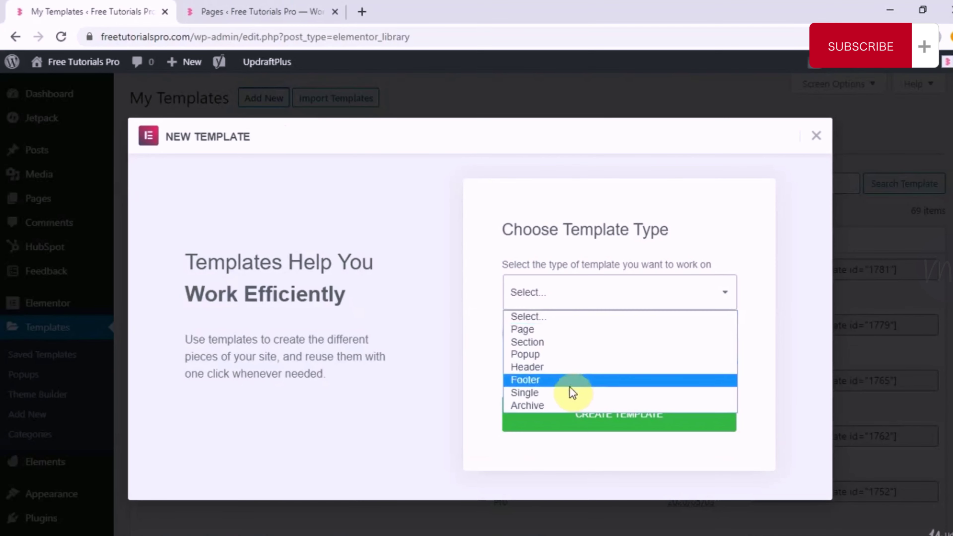
{"action": "left_click", "coordinate": [575, 371]}
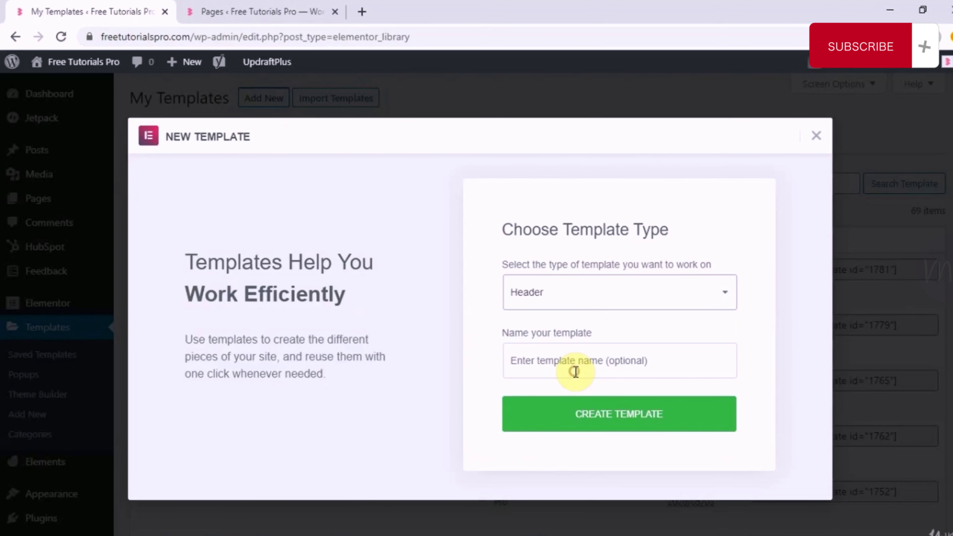
{"action": "left_click", "coordinate": [594, 361]}
{"action": "type", "text": "test"}
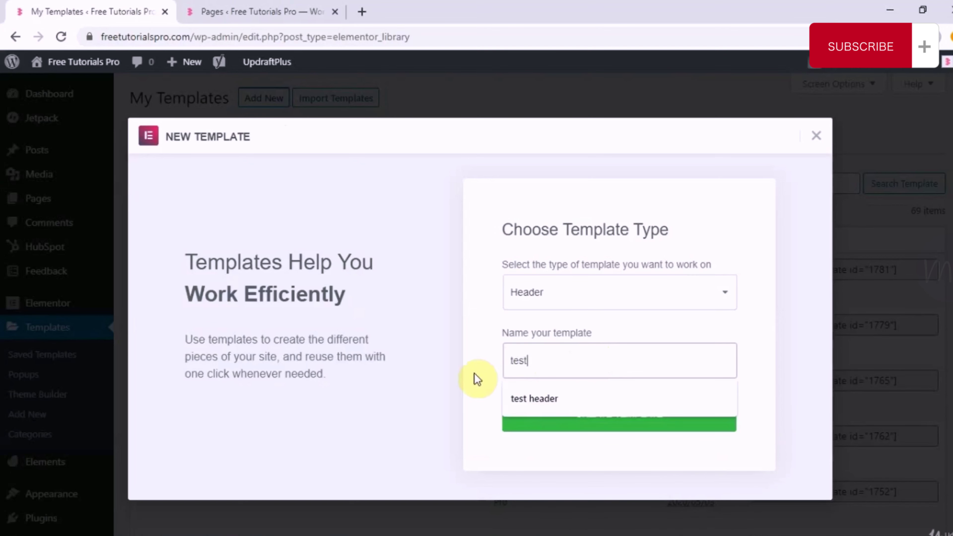
{"action": "left_click", "coordinate": [474, 375]}
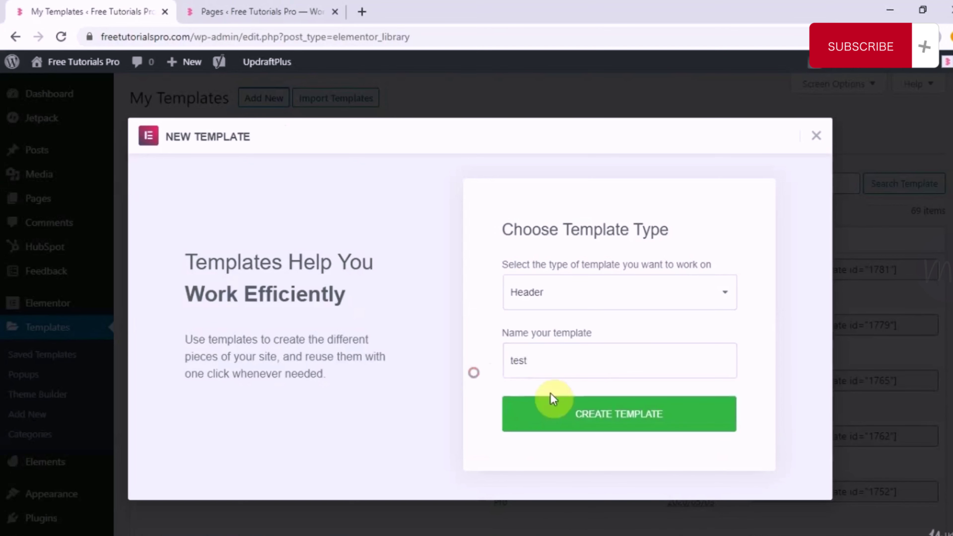
{"action": "left_click", "coordinate": [620, 428]}
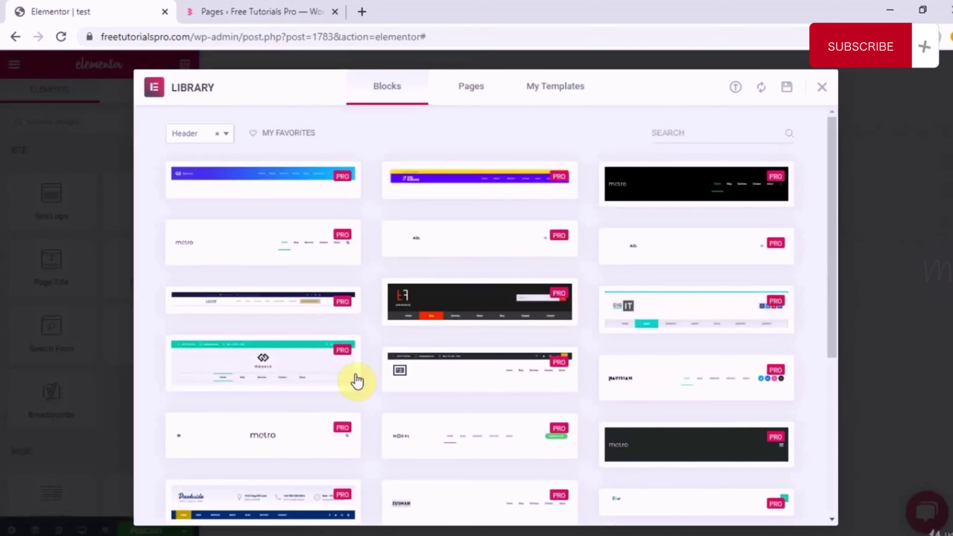
- Look through the ready-made header blocks in the library and the block categories available for filtering
{"action": "scroll", "coordinate": [416, 264], "scroll_direction": "down", "scroll_amount": 6}
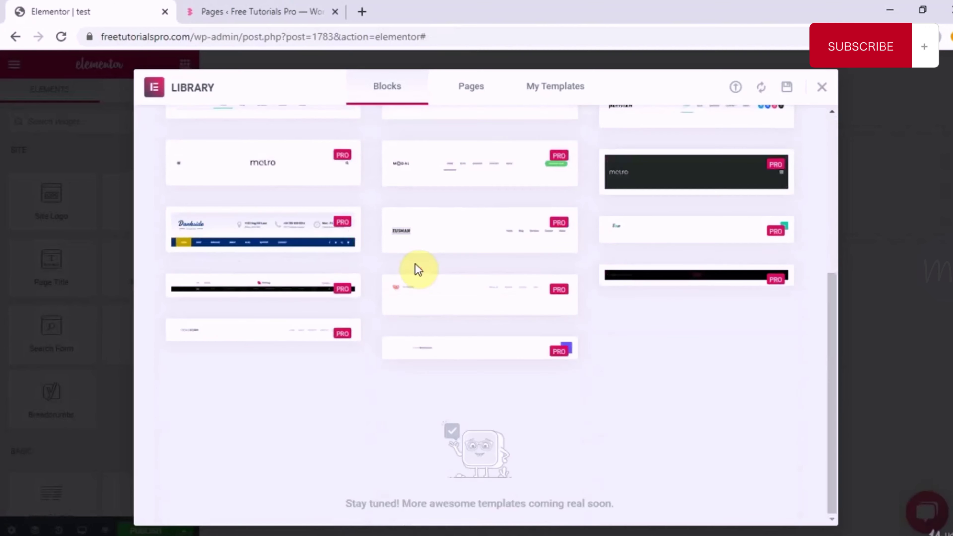
{"action": "scroll", "coordinate": [419, 267], "scroll_direction": "up", "scroll_amount": 6}
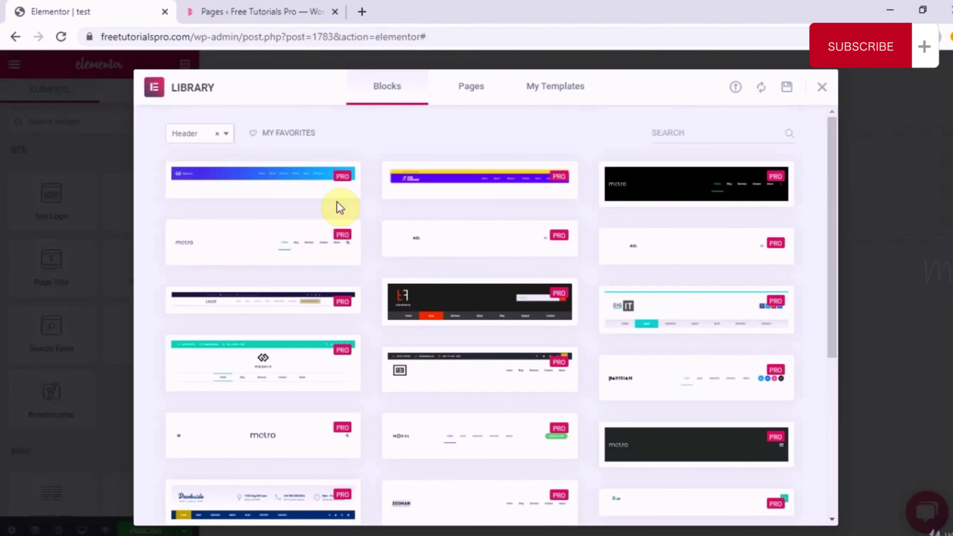
{"action": "left_click", "coordinate": [225, 135]}
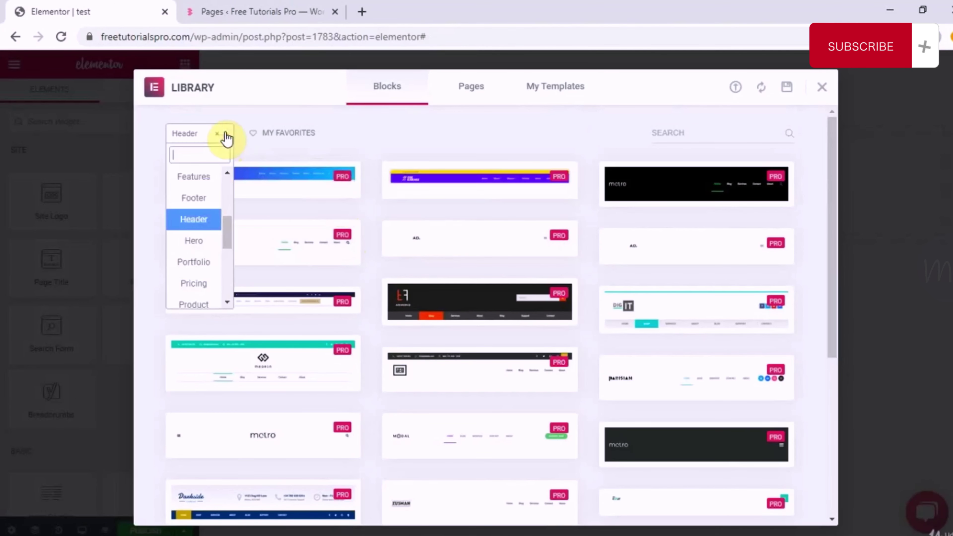
{"action": "scroll", "coordinate": [198, 244], "scroll_direction": "down", "scroll_amount": 4}
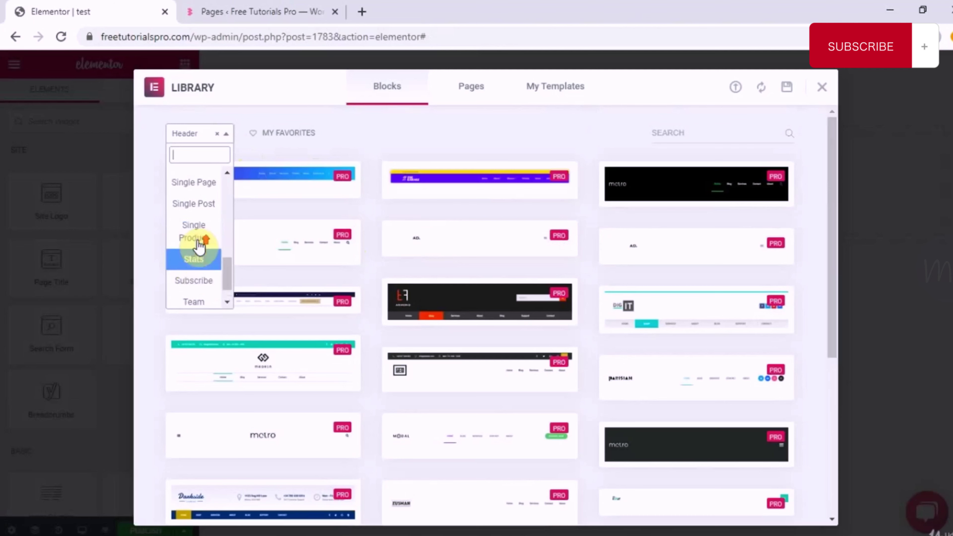
{"action": "scroll", "coordinate": [199, 246], "scroll_direction": "up", "scroll_amount": 6}
{"action": "scroll", "coordinate": [198, 245], "scroll_direction": "down", "scroll_amount": 4}
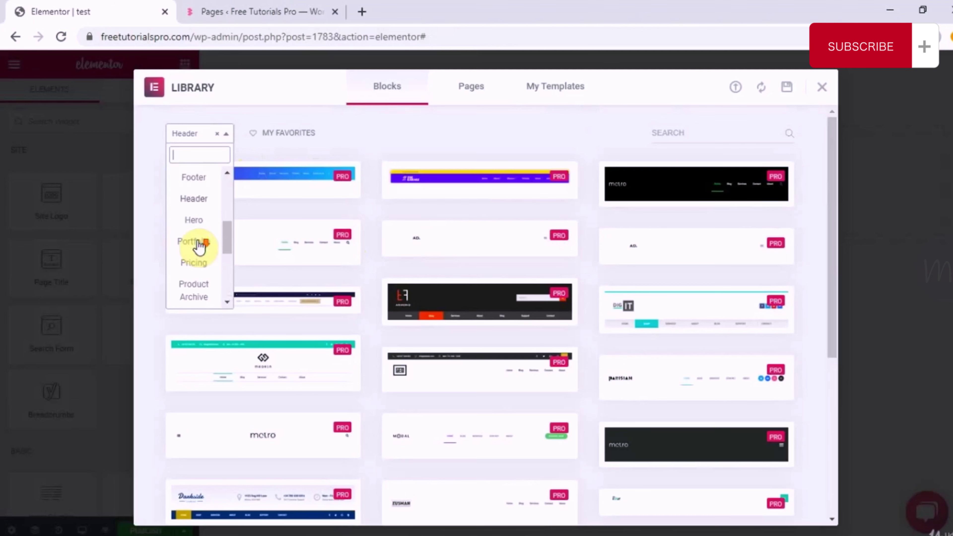
{"action": "scroll", "coordinate": [198, 245], "scroll_direction": "up", "scroll_amount": 5}
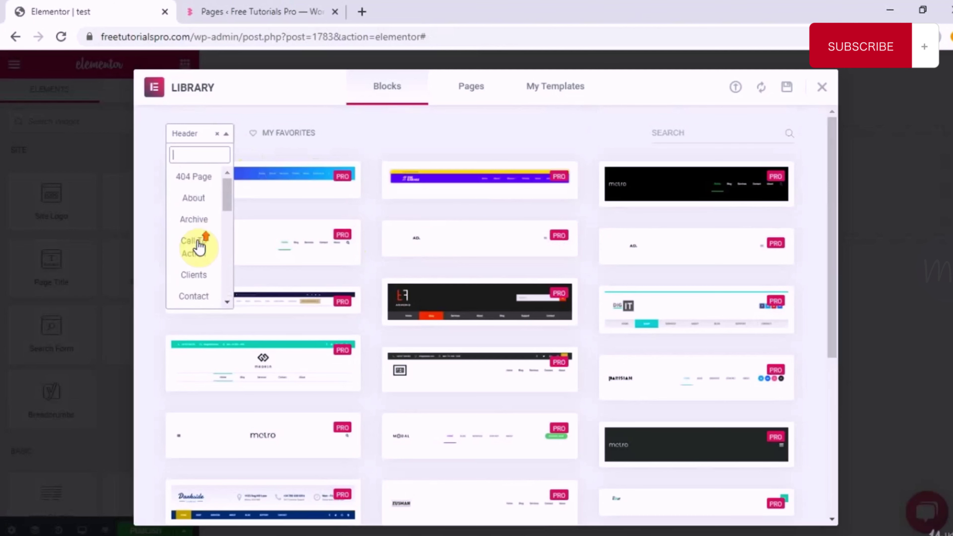
{"action": "left_click", "coordinate": [394, 145]}
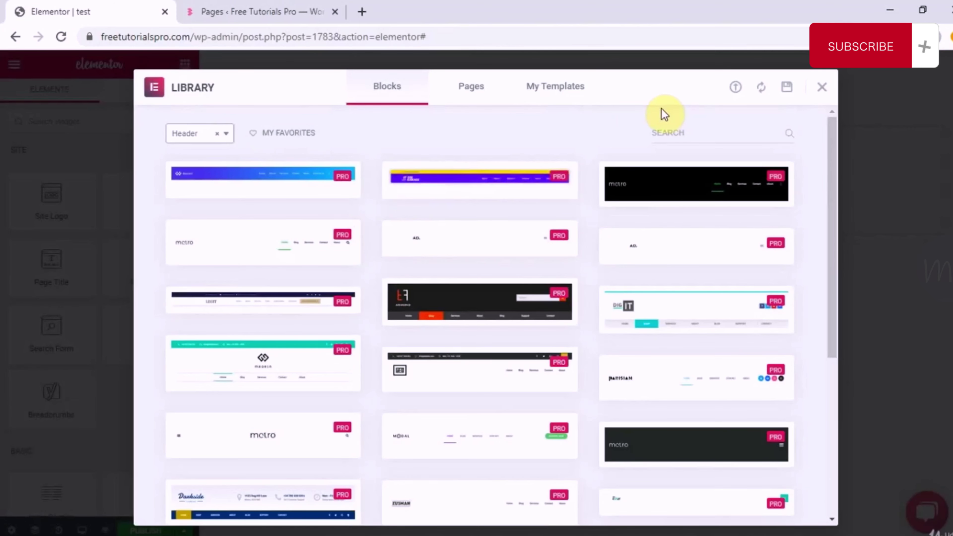
- Browse the saved templates in the library and in the site's My Templates list
{"action": "left_click", "coordinate": [561, 92]}
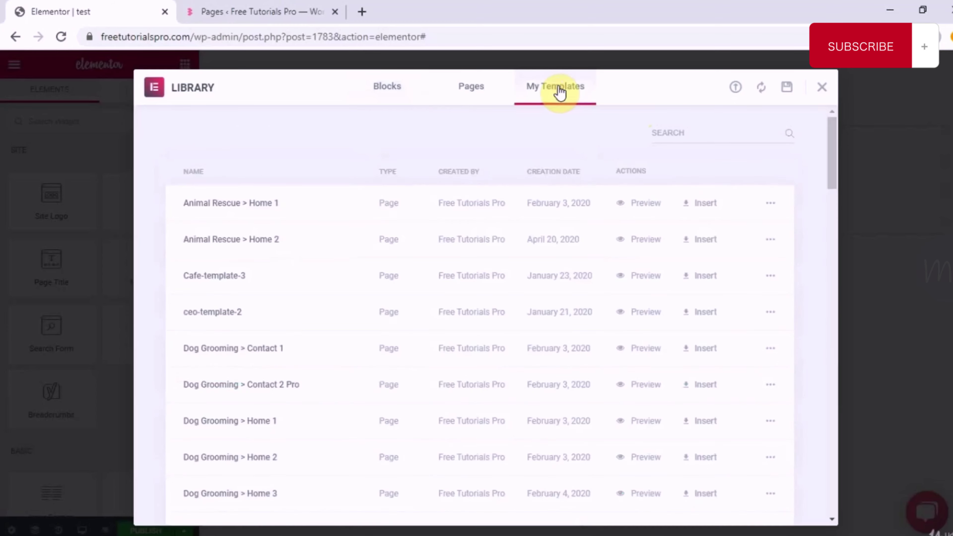
{"action": "scroll", "coordinate": [412, 355], "scroll_direction": "down", "scroll_amount": 15}
{"action": "scroll", "coordinate": [415, 357], "scroll_direction": "down", "scroll_amount": 10}
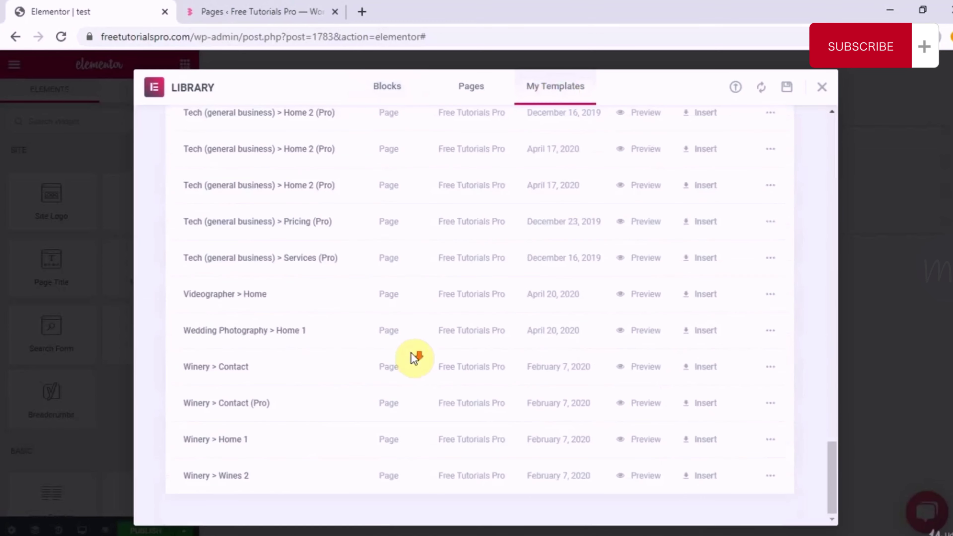
{"action": "scroll", "coordinate": [415, 357], "scroll_direction": "up", "scroll_amount": 20}
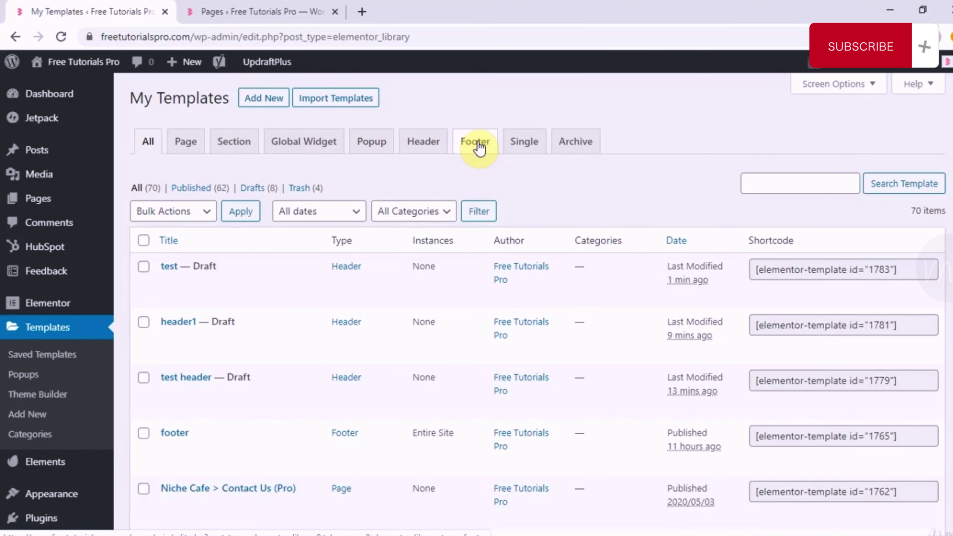
{"action": "scroll", "coordinate": [481, 148], "scroll_direction": "down", "scroll_amount": 5}
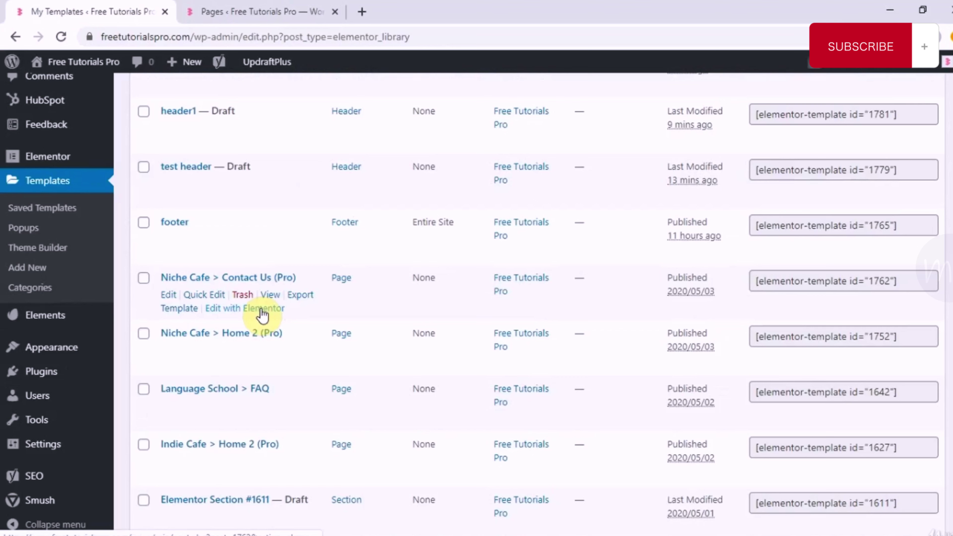
- Add a new page titled "Test" to the site and open it for editing with Elementor
{"action": "left_click", "coordinate": [257, 11]}
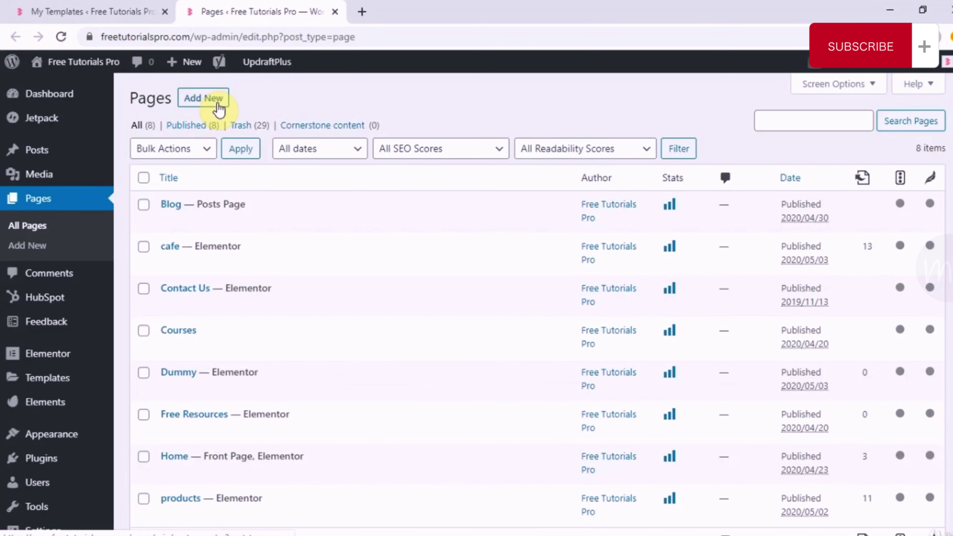
{"action": "left_click", "coordinate": [210, 101]}
{"action": "type", "text": "Test"}
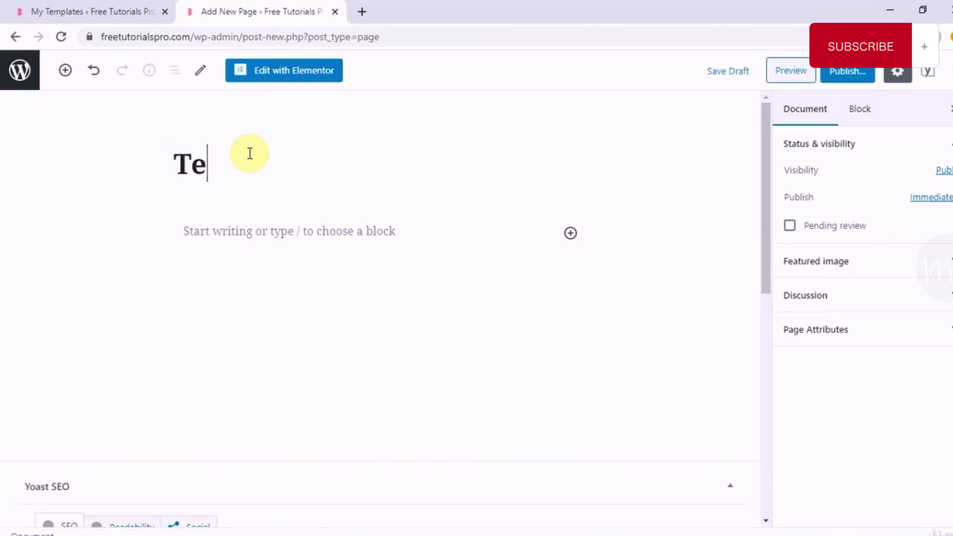
{"action": "left_click", "coordinate": [312, 72]}
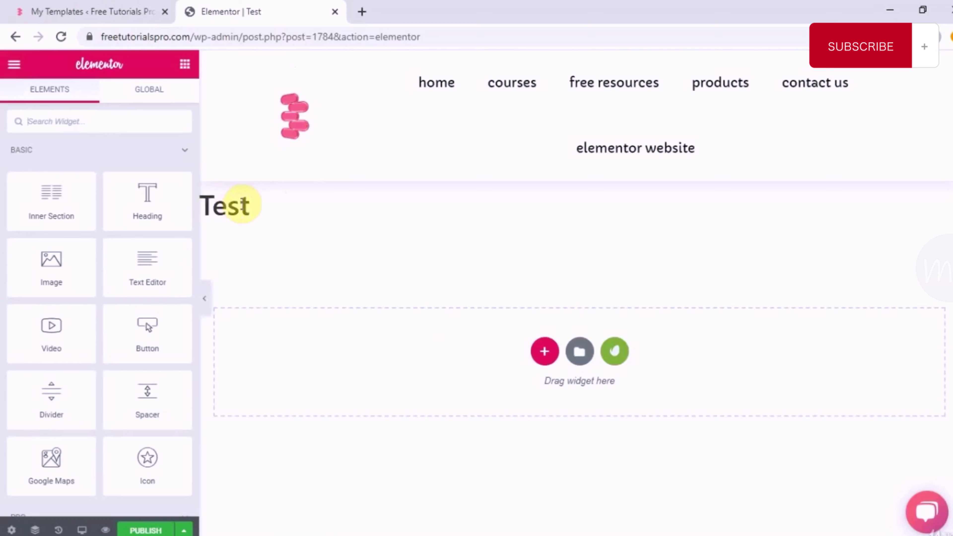
- Change the page layout in the page settings to the full-width option that drops the title but keeps the site header
{"action": "left_click", "coordinate": [12, 529]}
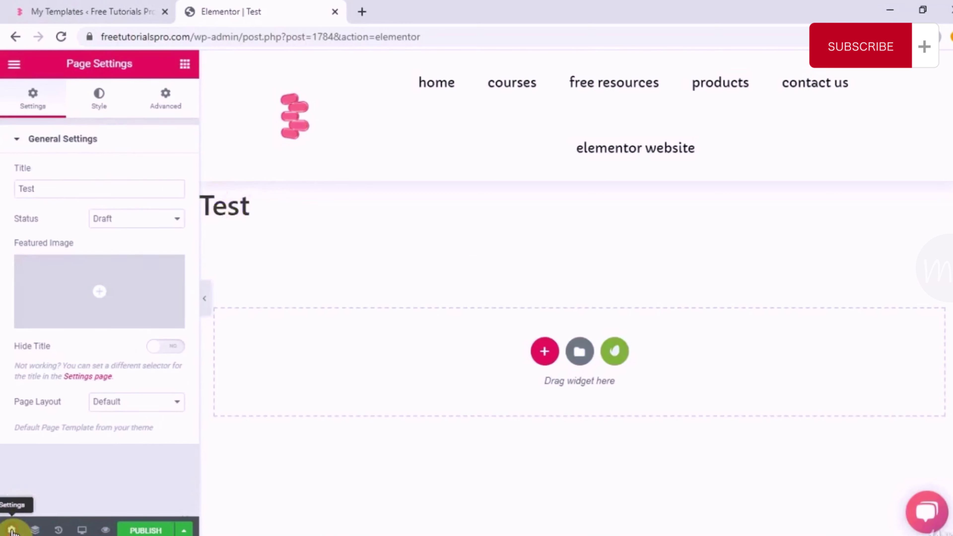
{"action": "left_click", "coordinate": [129, 402]}
{"action": "left_click", "coordinate": [130, 440]}
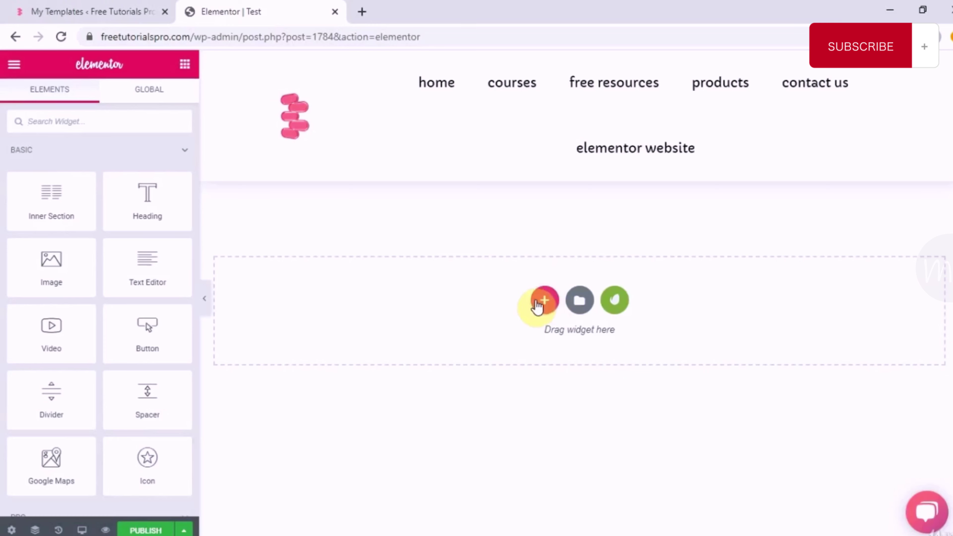
- Add a single-column section and, below it, a three-column section with its first column narrowed slightly
{"action": "left_click", "coordinate": [544, 301]}
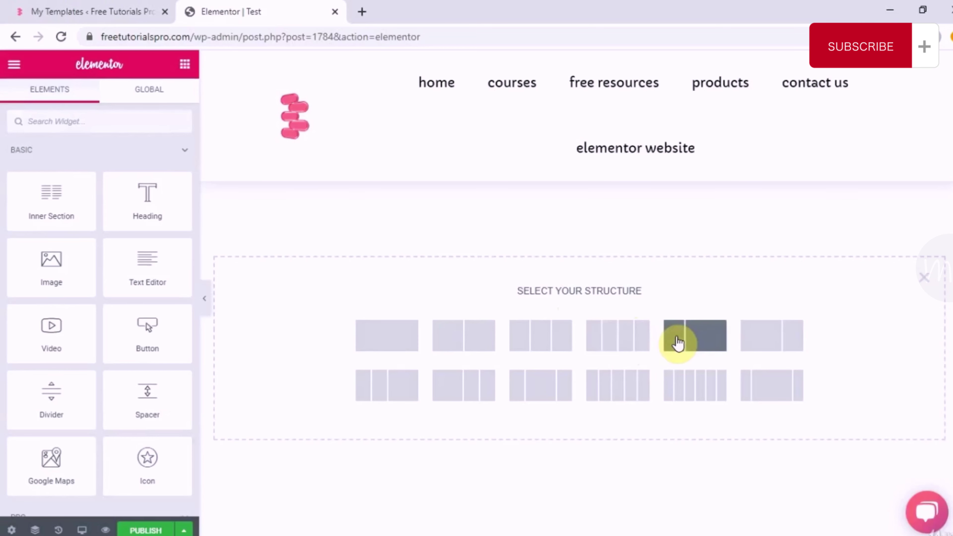
{"action": "left_click", "coordinate": [393, 341]}
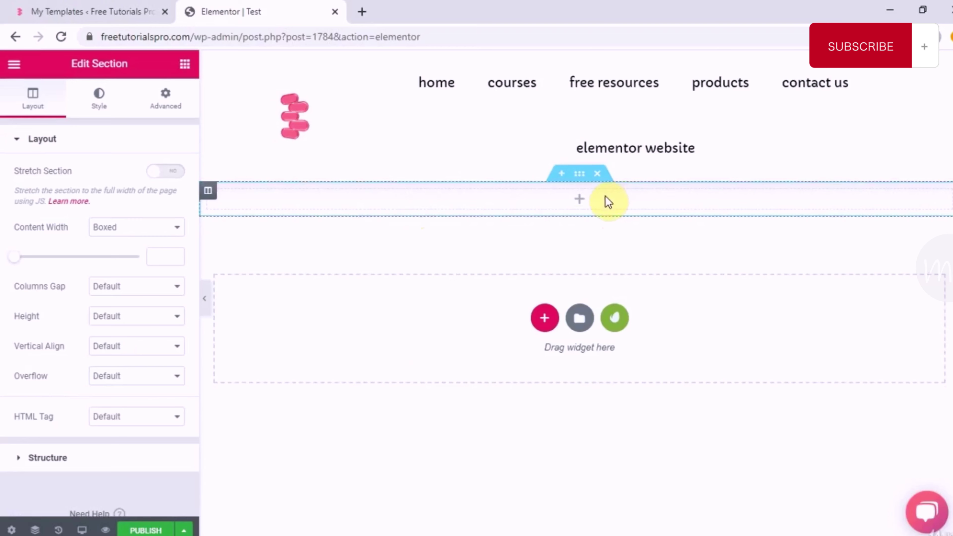
{"action": "left_click", "coordinate": [546, 320]}
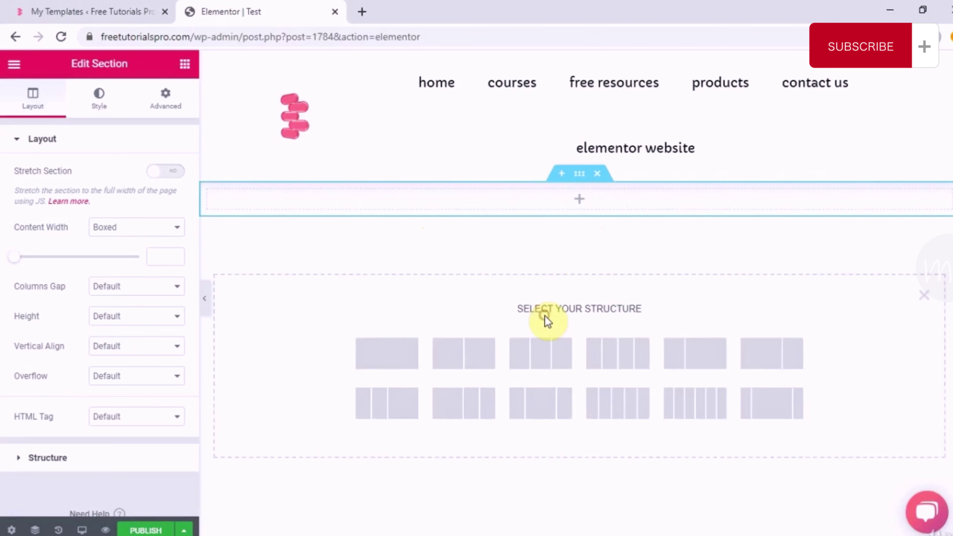
{"action": "left_click", "coordinate": [543, 366]}
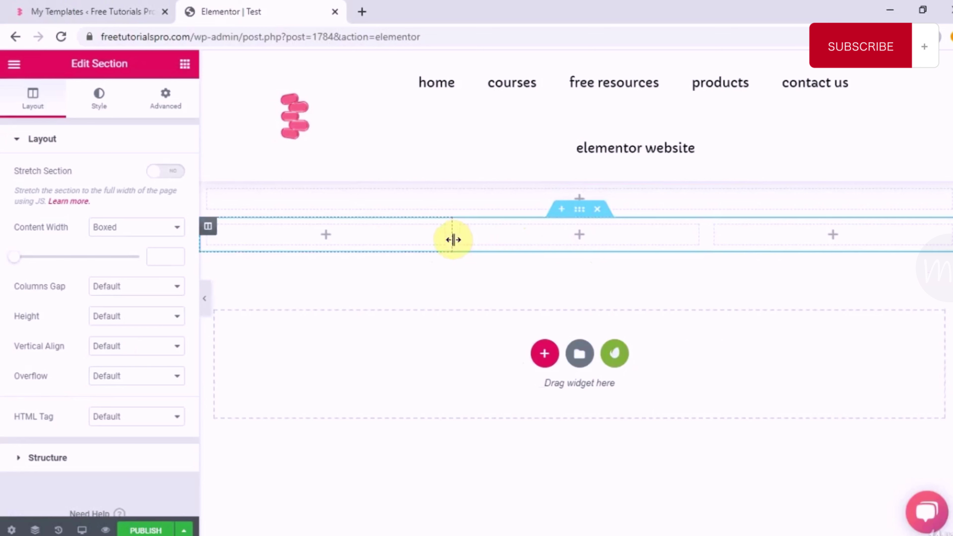
{"action": "left_click_drag", "start_coordinate": [453, 239], "coordinate": [432, 239]}
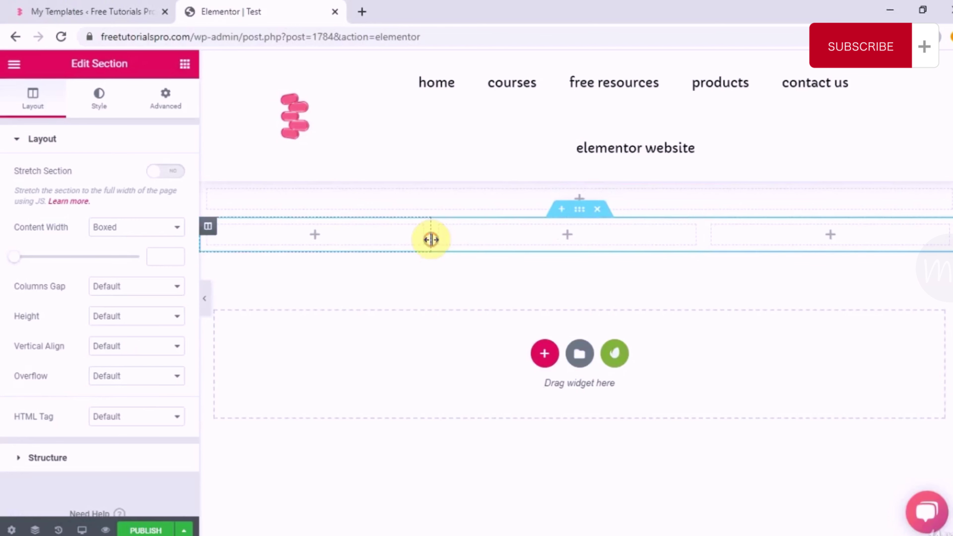
- Open the Navigator for the single-column section and expand both sections to examine their columns
{"action": "left_click", "coordinate": [559, 199]}
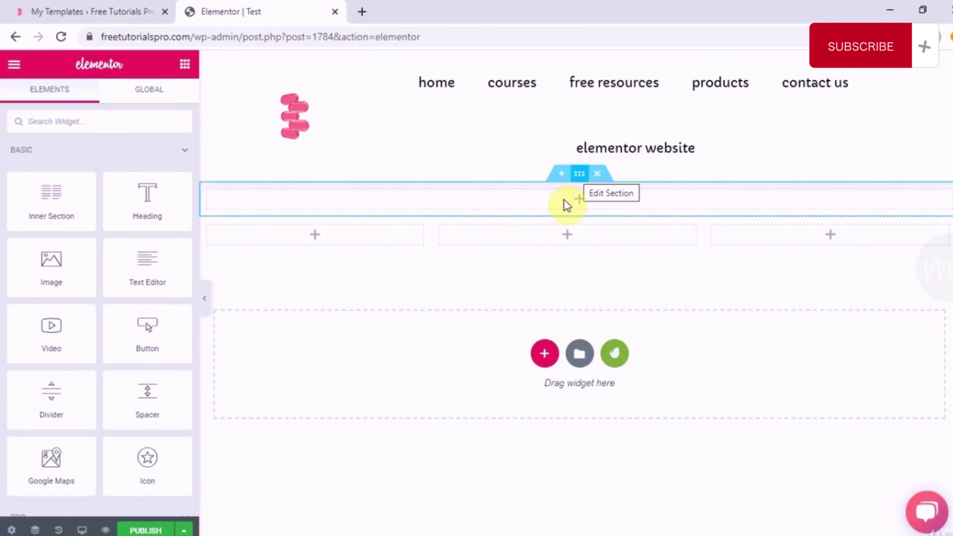
{"action": "mouse_move", "coordinate": [582, 179]}
{"action": "left_mouse_down"}
{"action": "mouse_move", "coordinate": [603, 198]}
{"action": "mouse_move", "coordinate": [584, 183]}
{"action": "left_mouse_up"}
{"action": "right_click", "coordinate": [582, 178]}
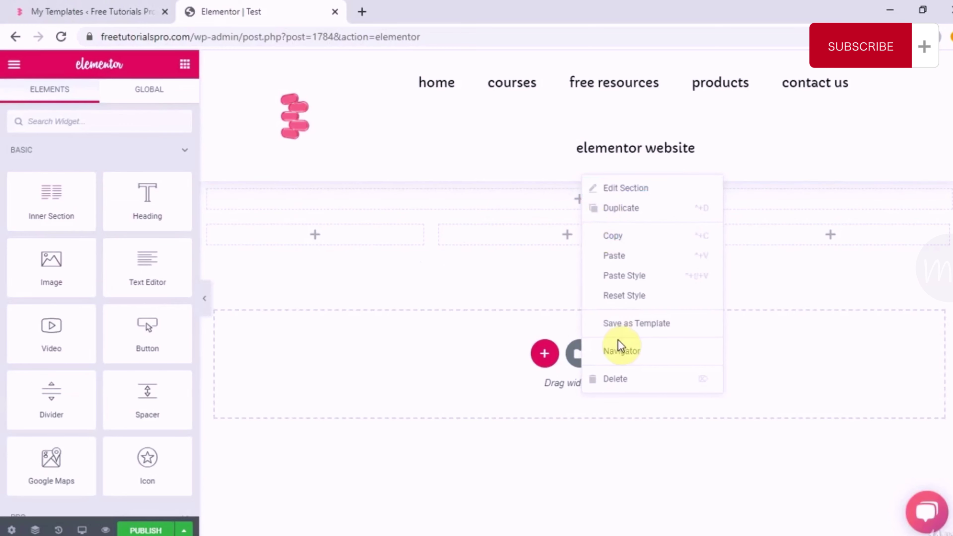
{"action": "left_click", "coordinate": [617, 355]}
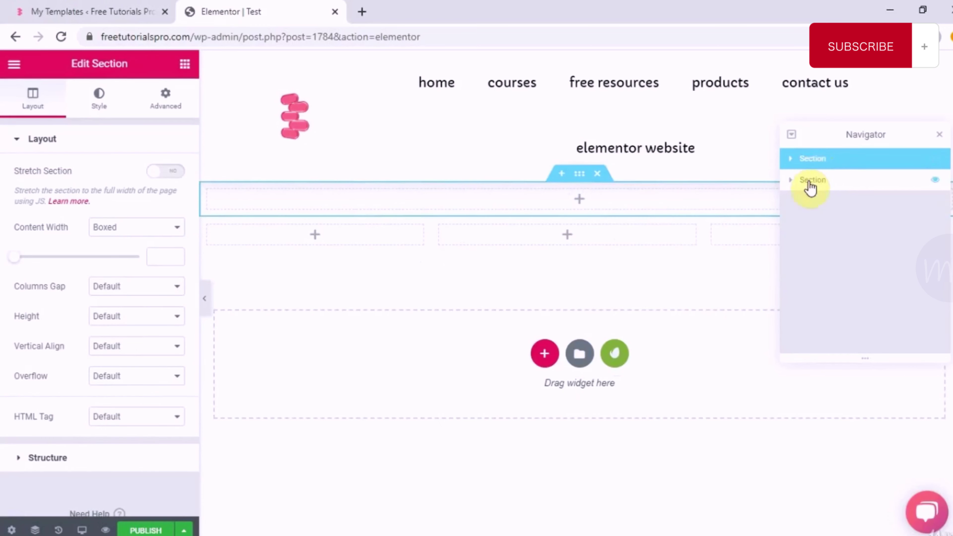
{"action": "left_click", "coordinate": [790, 159]}
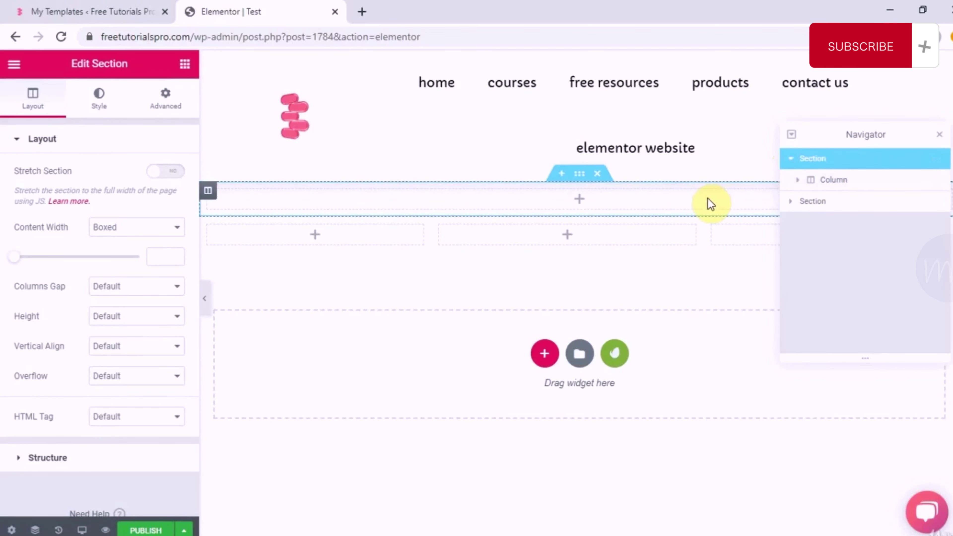
{"action": "left_click", "coordinate": [792, 202]}
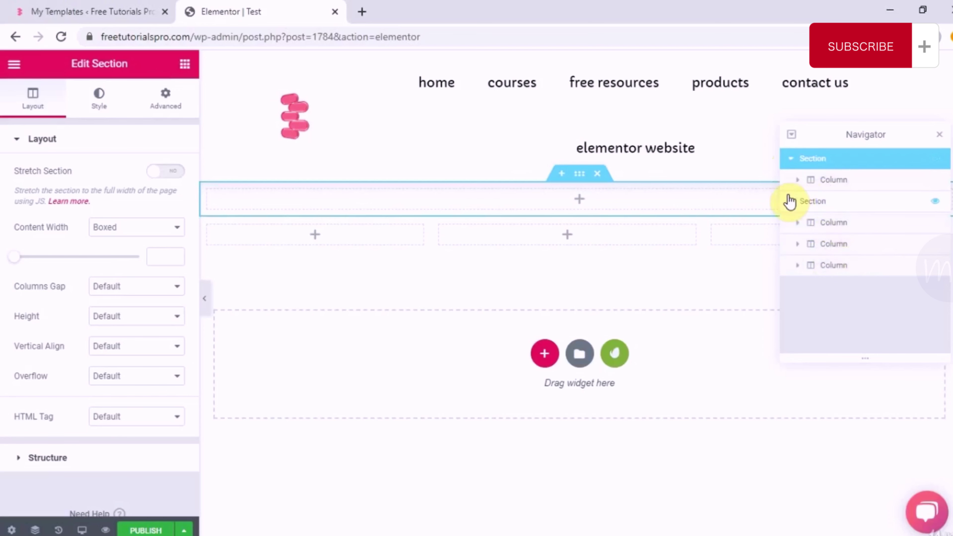
- Move the three-column section above the single-column section in the Navigator, return it below, and close the Navigator
{"action": "left_click", "coordinate": [792, 203]}
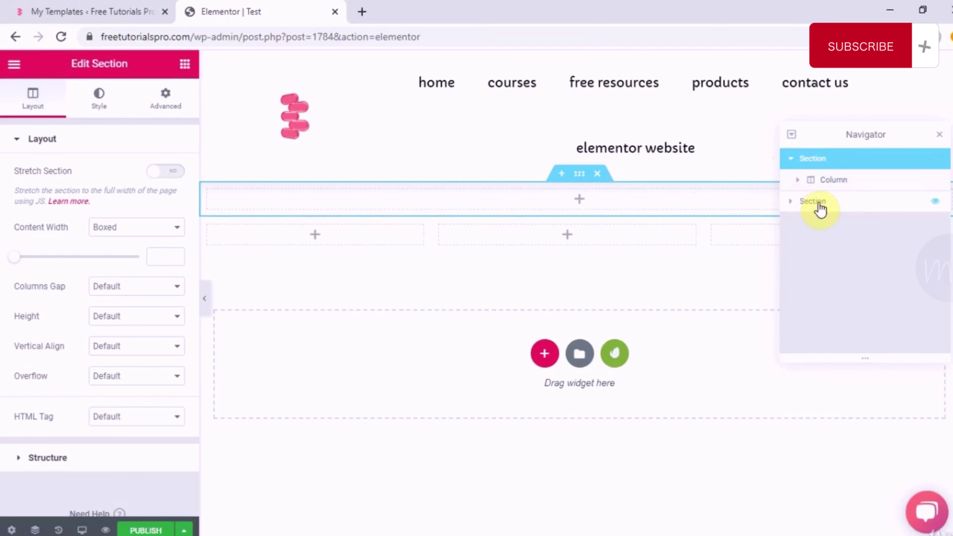
{"action": "left_click_drag", "start_coordinate": [820, 206], "coordinate": [817, 161]}
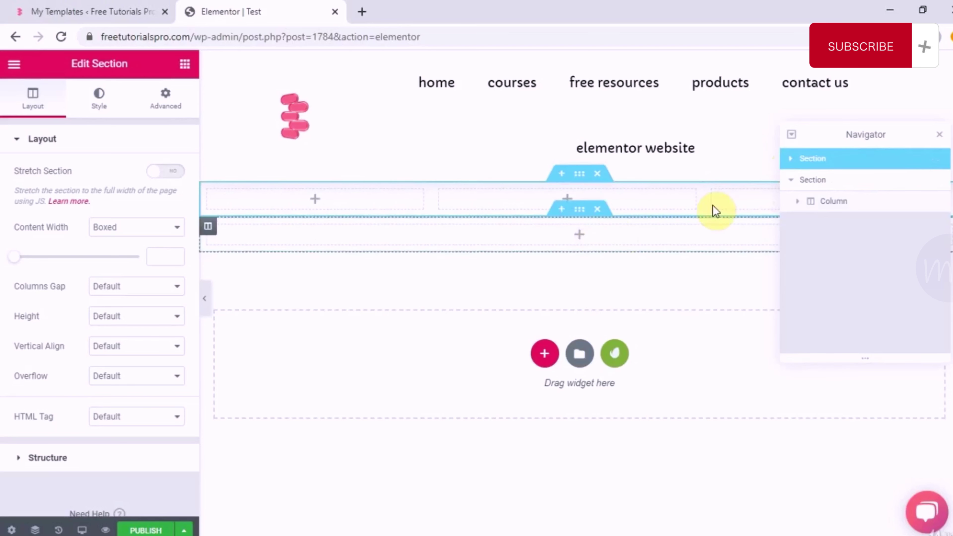
{"action": "left_click_drag", "start_coordinate": [783, 167], "coordinate": [806, 217]}
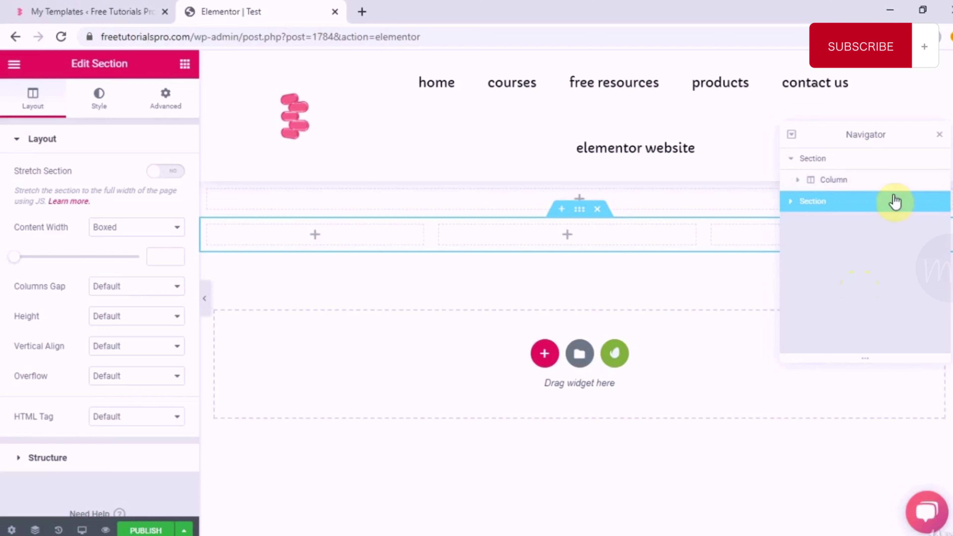
{"action": "left_click", "coordinate": [937, 141]}
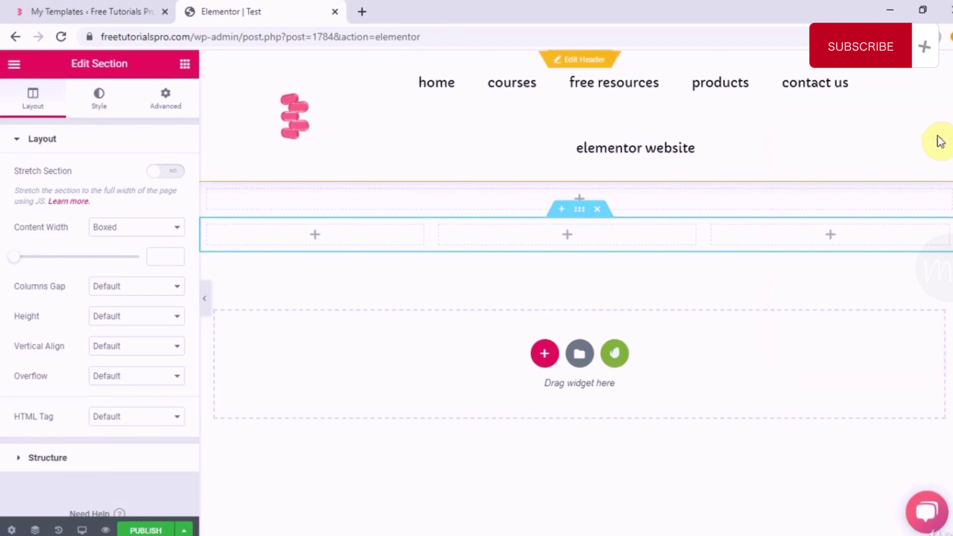
- Open the single-column section's settings and try Stretch Section, leaving it switched off
{"action": "left_click", "coordinate": [272, 199]}
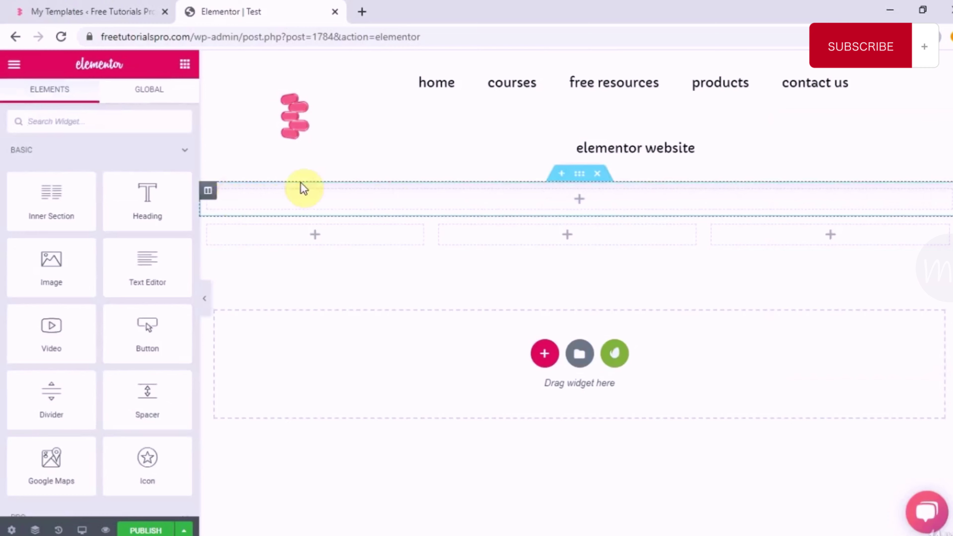
{"action": "right_click", "coordinate": [579, 177]}
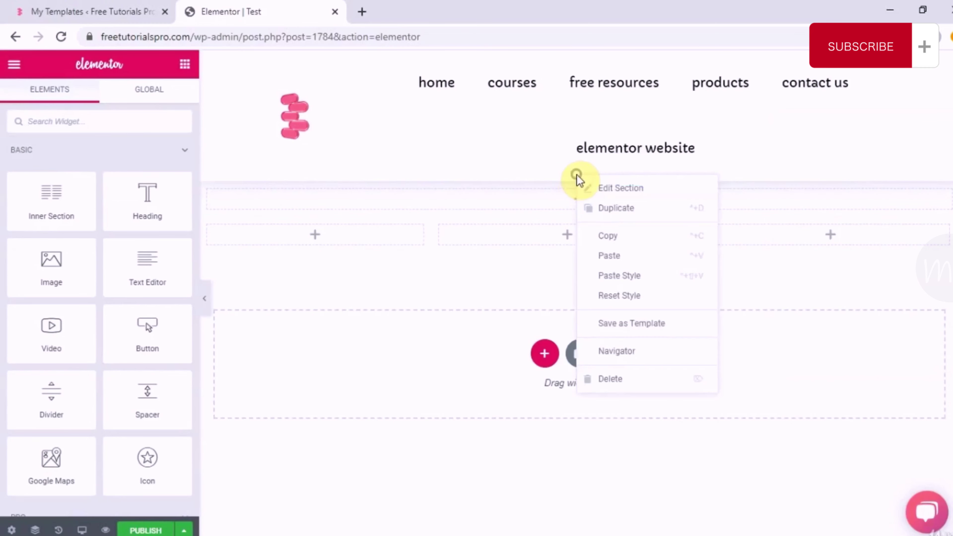
{"action": "left_click", "coordinate": [608, 188]}
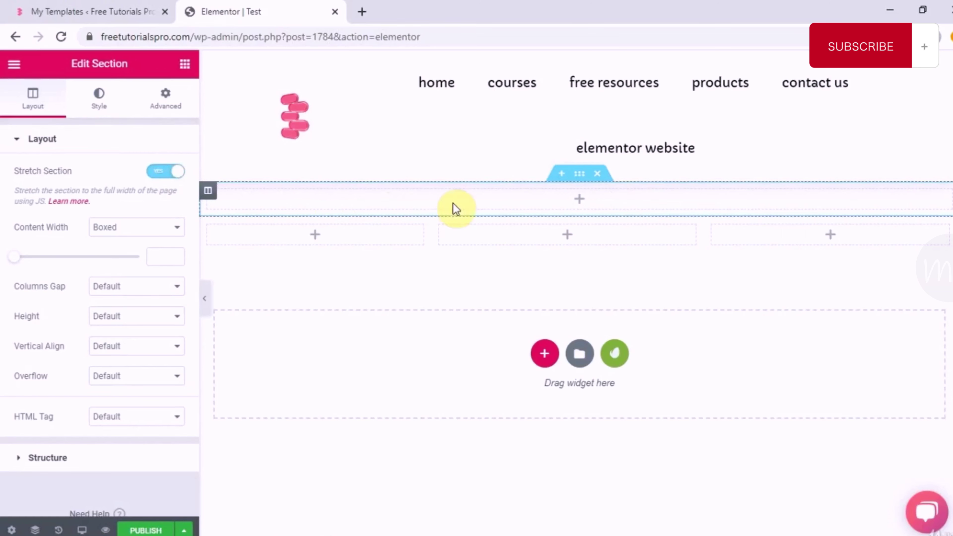
{"action": "left_click", "coordinate": [158, 172]}
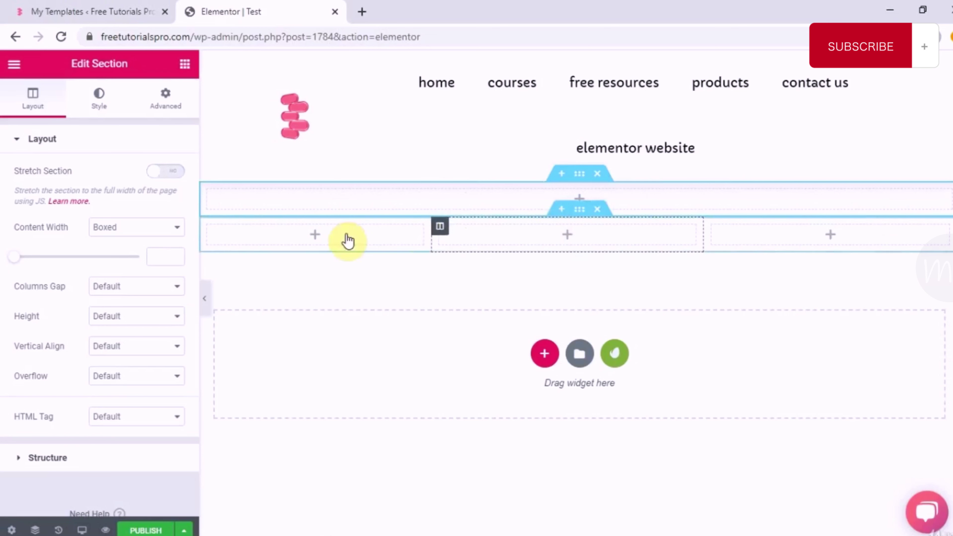
- Keep the single-column section's content width as Boxed and set that width to 1025
{"action": "left_click", "coordinate": [173, 235]}
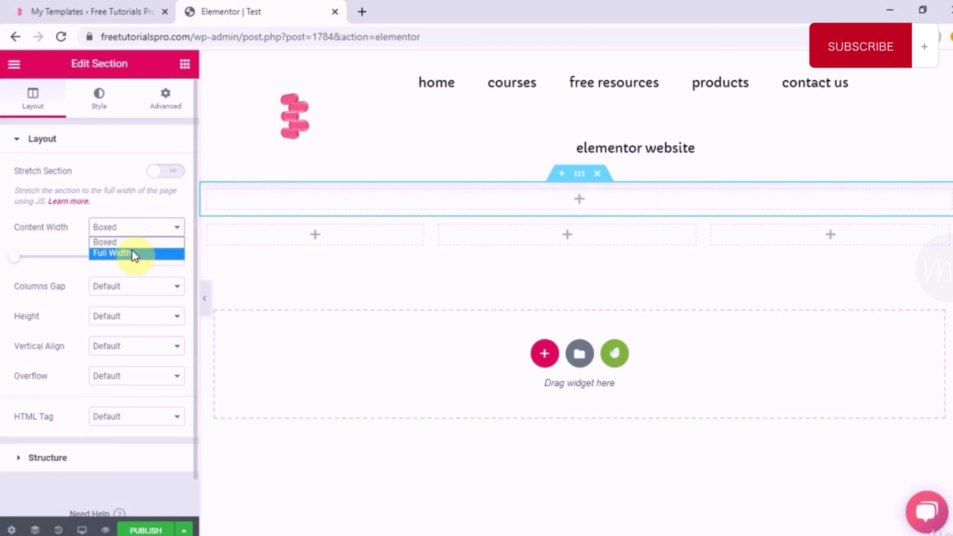
{"action": "left_click", "coordinate": [157, 212]}
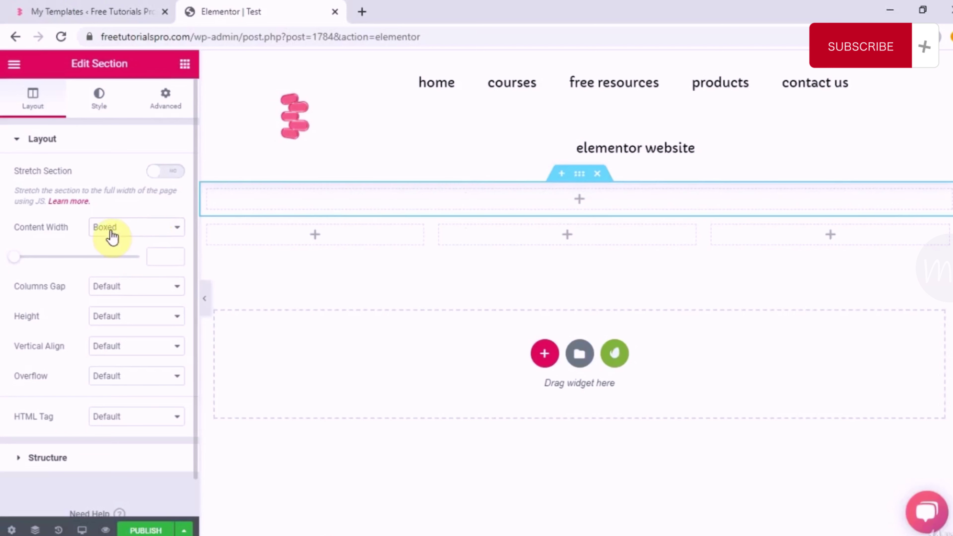
{"action": "left_click", "coordinate": [15, 258]}
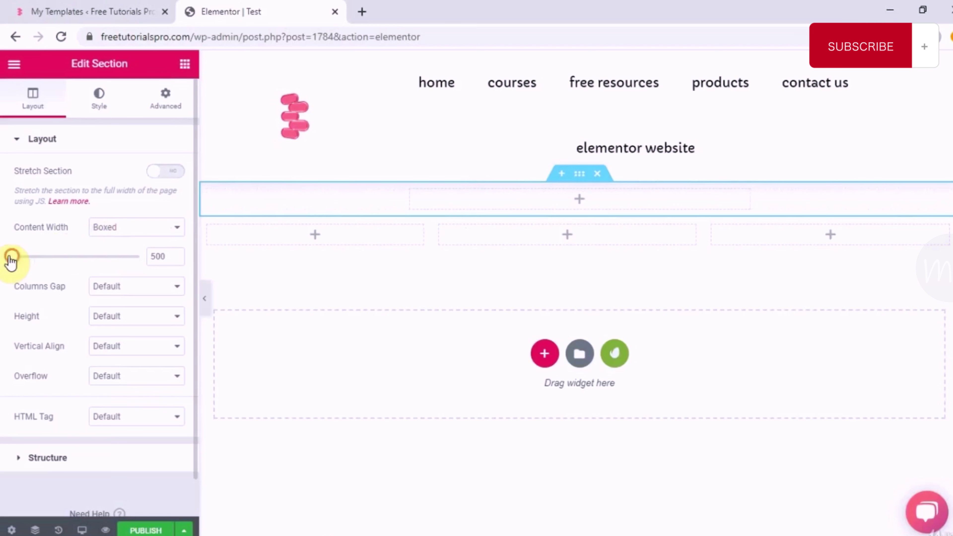
{"action": "left_click_drag", "start_coordinate": [12, 261], "coordinate": [73, 261]}
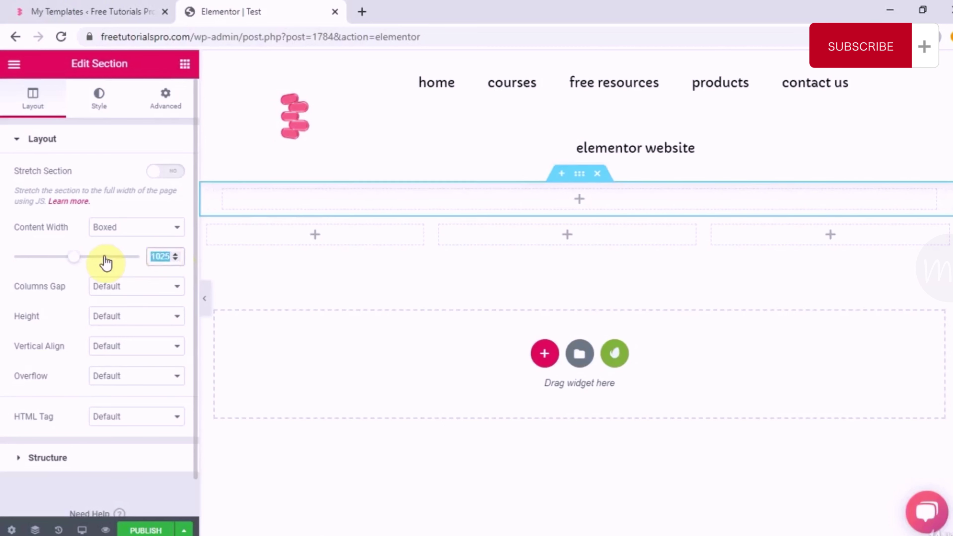
{"action": "left_click", "coordinate": [174, 290]}
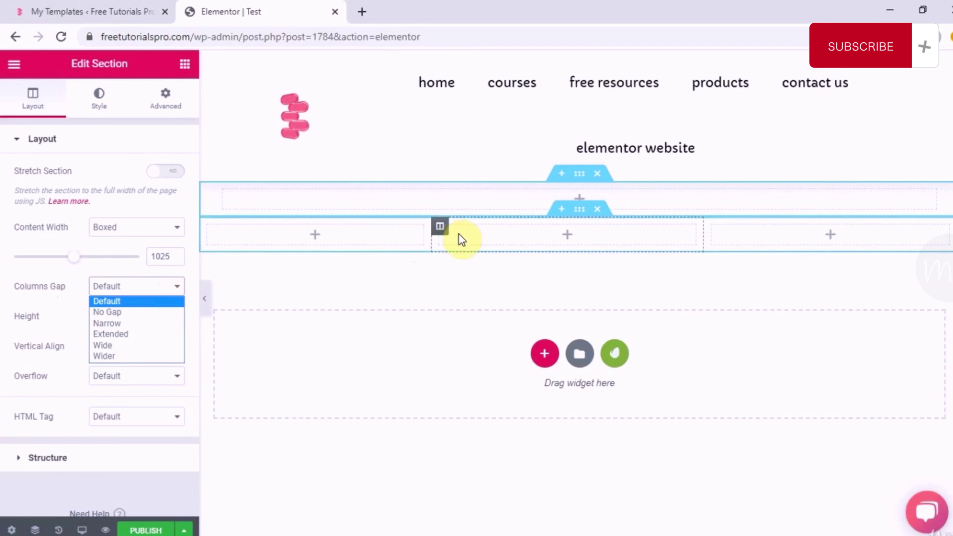
- Place an Image widget in each of the three columns of the lower section
{"action": "left_click", "coordinate": [579, 212]}
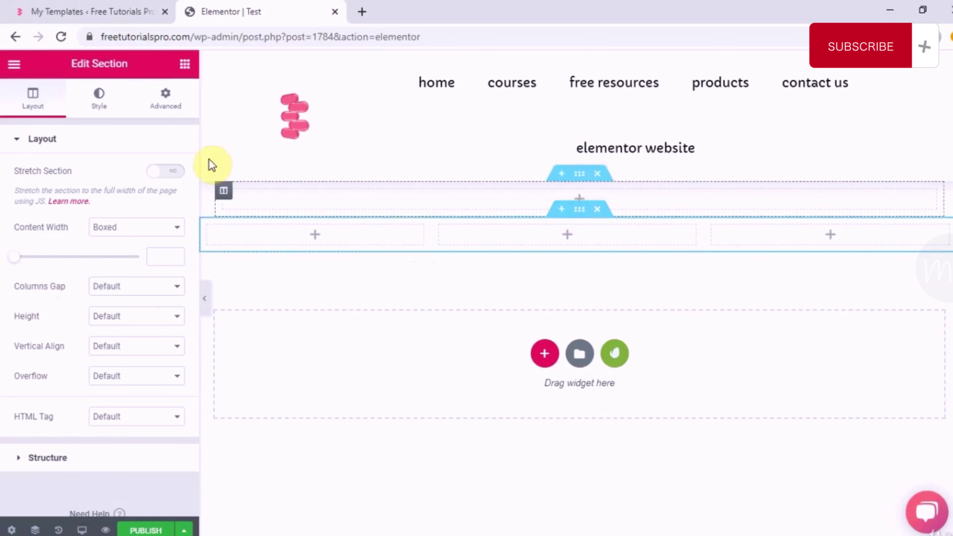
{"action": "left_click", "coordinate": [185, 64]}
{"action": "left_click_drag", "start_coordinate": [60, 266], "coordinate": [332, 234]}
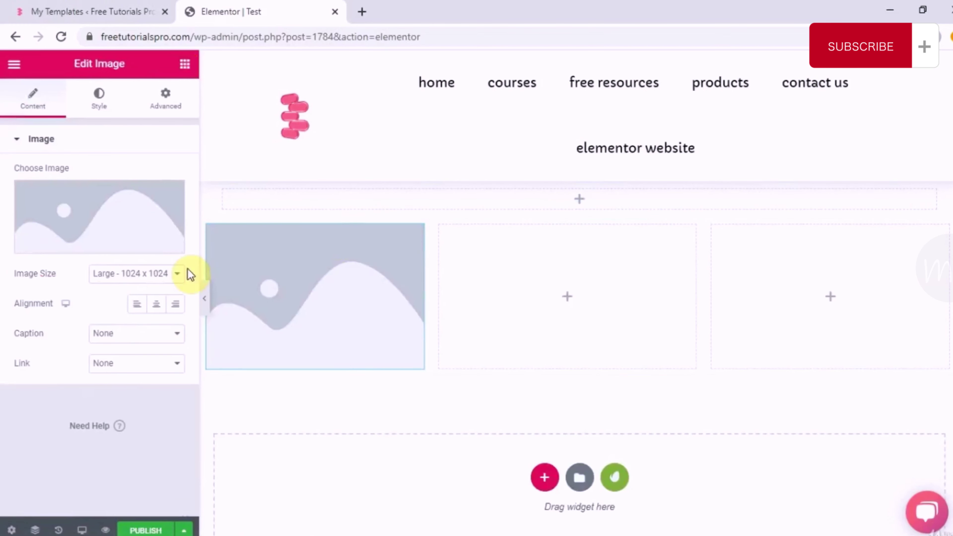
{"action": "left_click", "coordinate": [544, 313]}
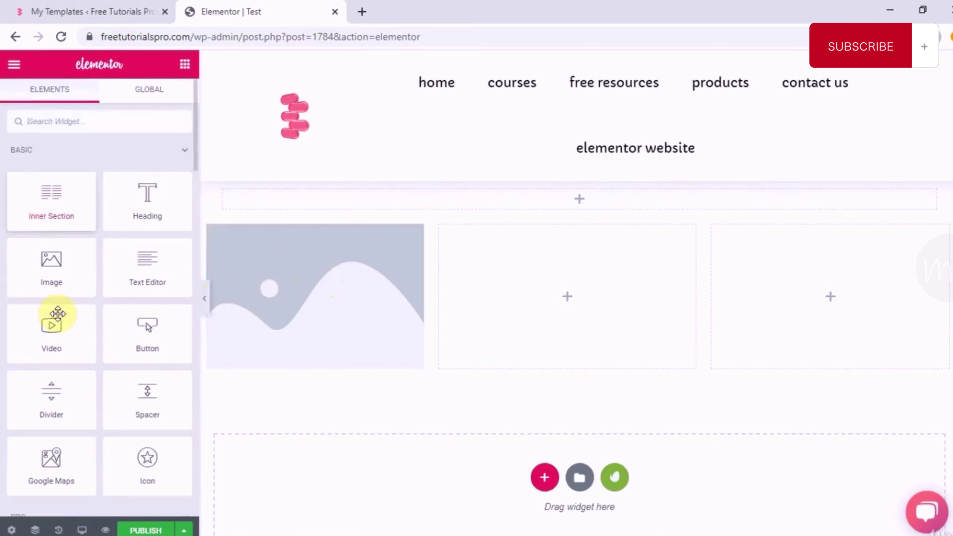
{"action": "left_click_drag", "start_coordinate": [53, 264], "coordinate": [564, 296]}
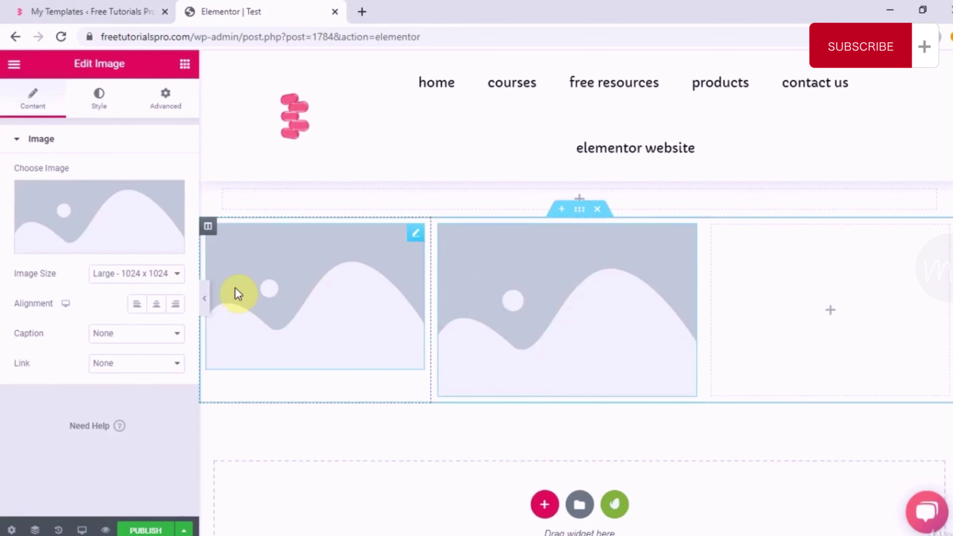
{"action": "left_click", "coordinate": [768, 326]}
{"action": "left_click_drag", "start_coordinate": [59, 270], "coordinate": [810, 304]}
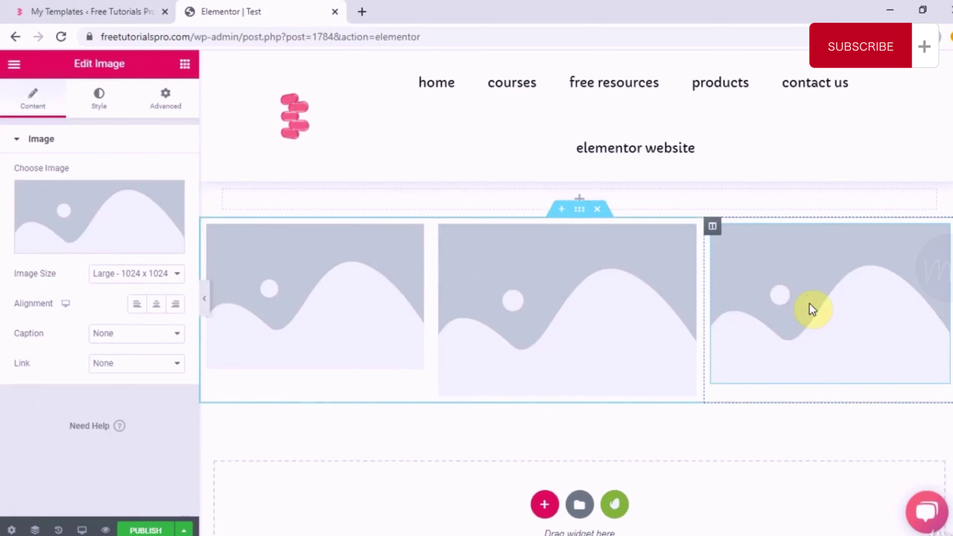
- Set the third column's image to img_barista4.jpg from the media library
{"action": "left_click", "coordinate": [103, 217]}
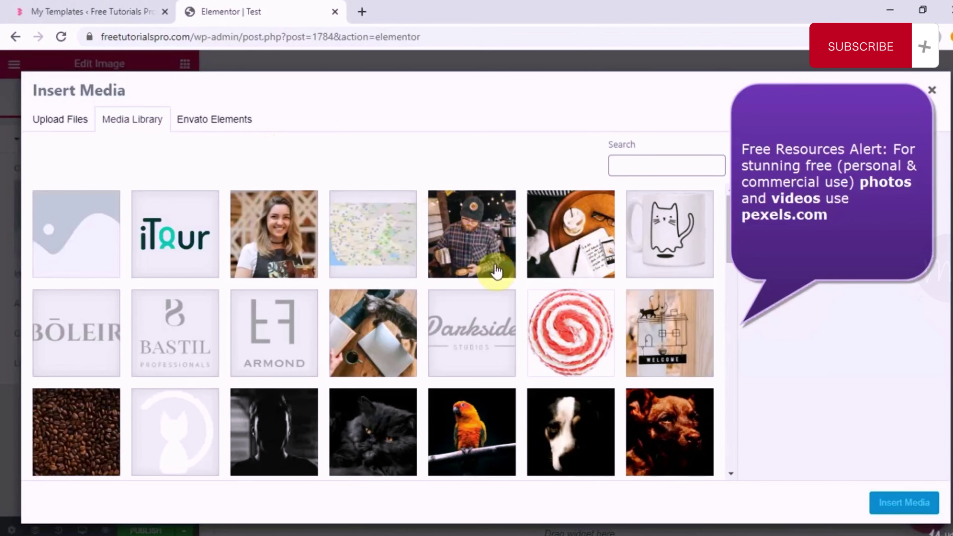
{"action": "left_click", "coordinate": [481, 259]}
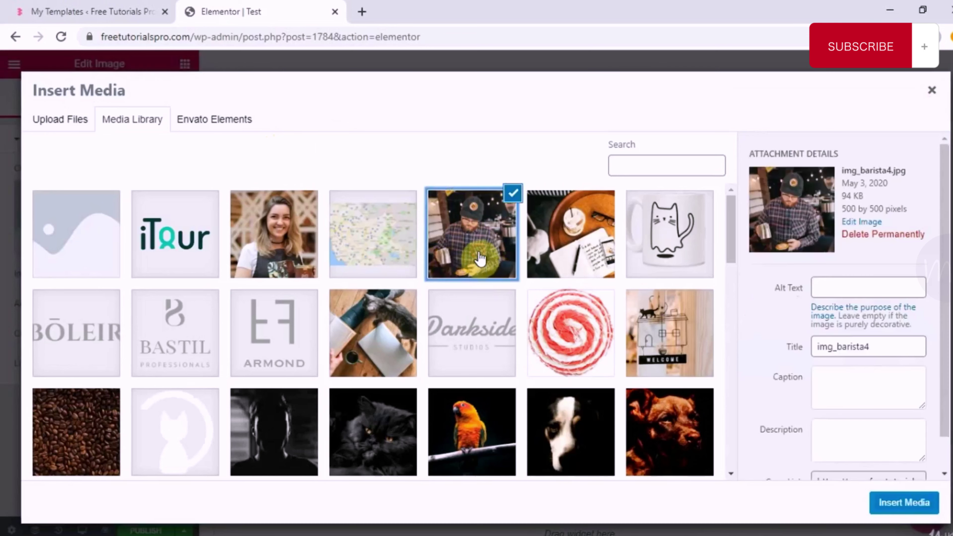
{"action": "left_click", "coordinate": [904, 503]}
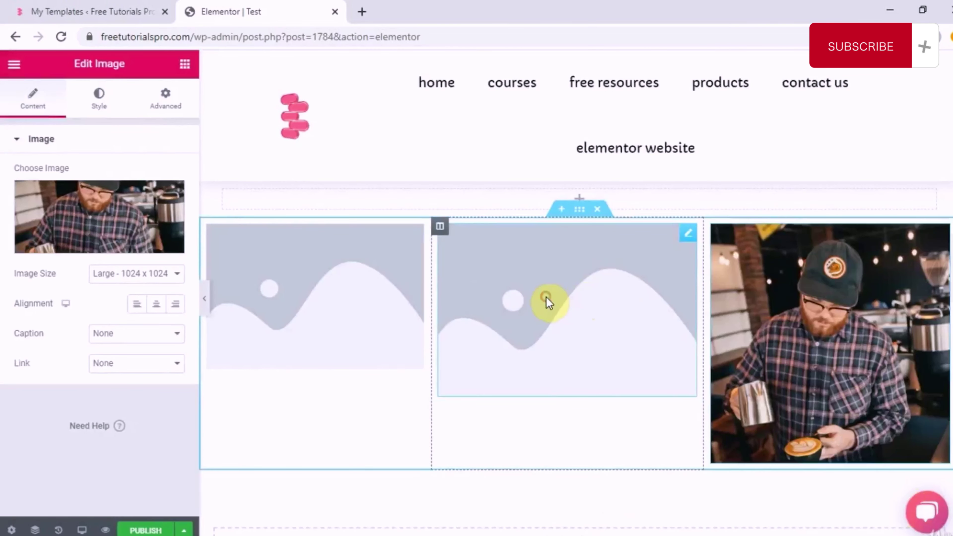
- Replace the middle column's placeholder image with img_barista3.jpg from the media library
{"action": "left_click", "coordinate": [546, 297]}
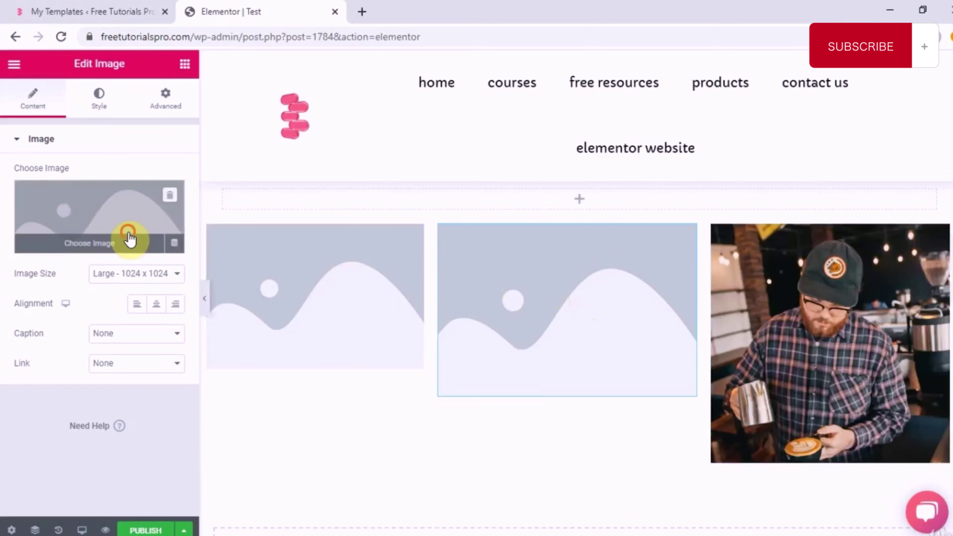
{"action": "left_click", "coordinate": [128, 238]}
{"action": "left_click", "coordinate": [278, 252]}
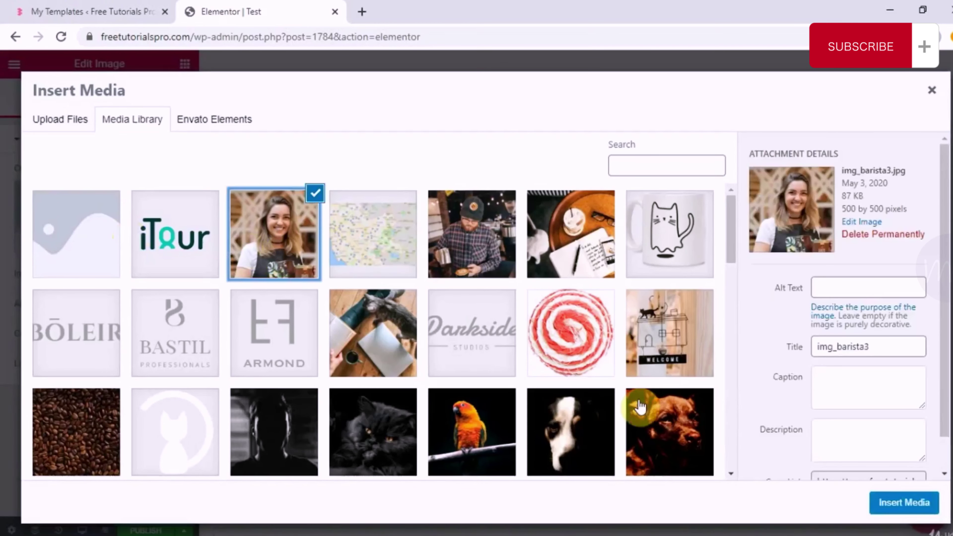
{"action": "left_click", "coordinate": [879, 503]}
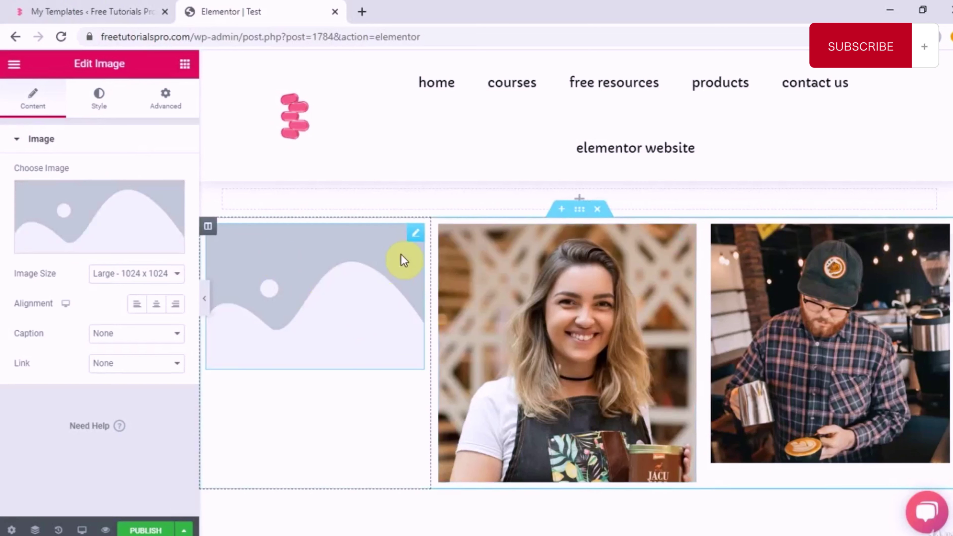
- Delete the placeholder image from the first column and add a Text Editor widget in its place
{"action": "right_click", "coordinate": [414, 245]}
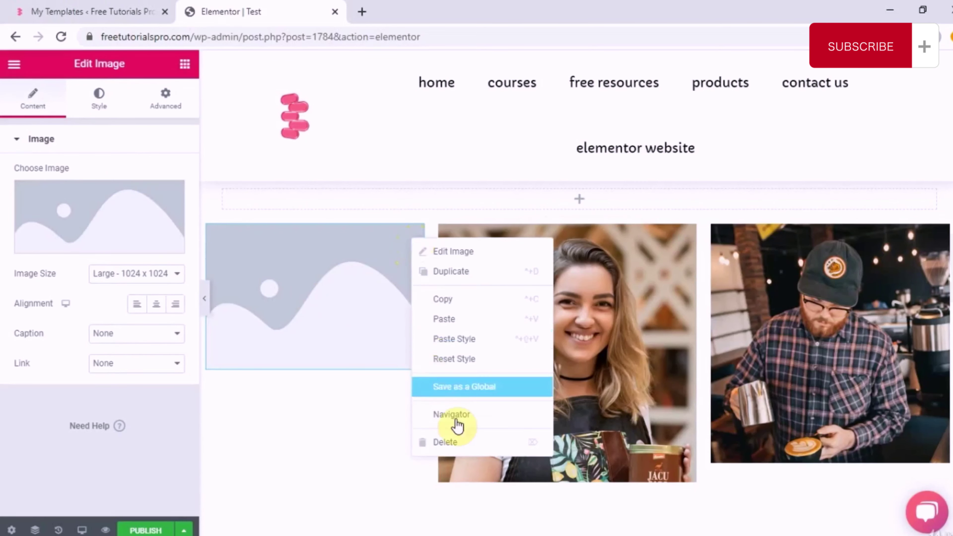
{"action": "left_click", "coordinate": [447, 443]}
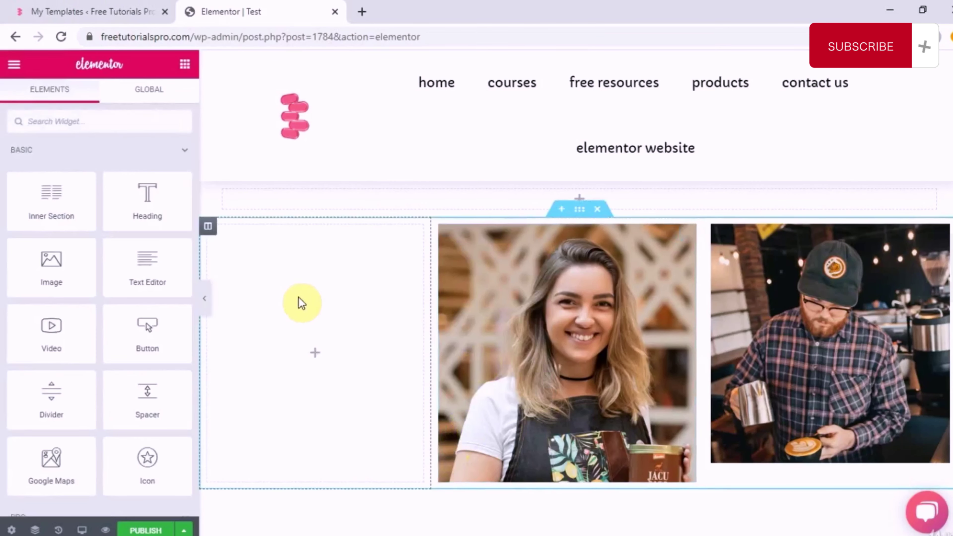
{"action": "left_click_drag", "start_coordinate": [144, 264], "coordinate": [329, 350]}
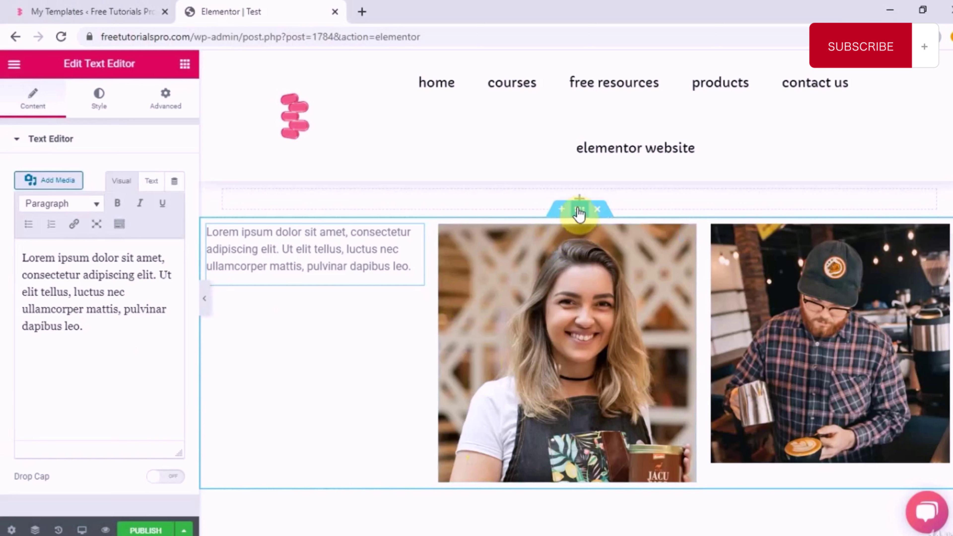
- Try the Extended and Narrow column gaps on the three-column section, and set its gap to Wide
{"action": "right_click", "coordinate": [580, 211]}
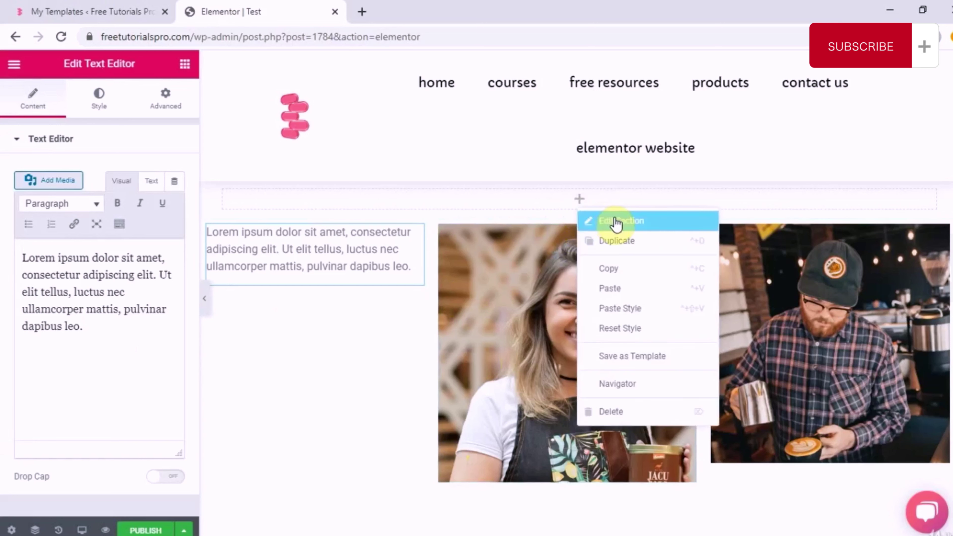
{"action": "left_click", "coordinate": [617, 222]}
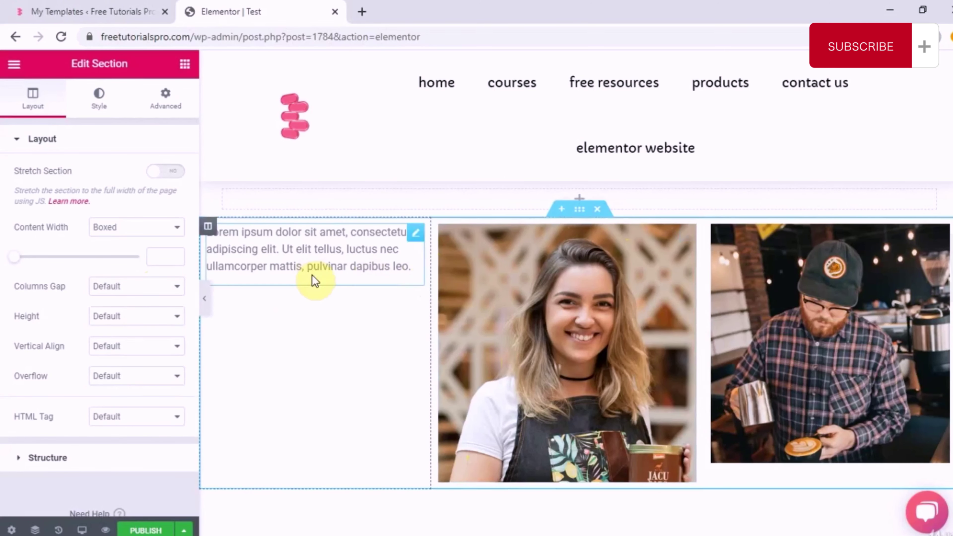
{"action": "left_click", "coordinate": [146, 289]}
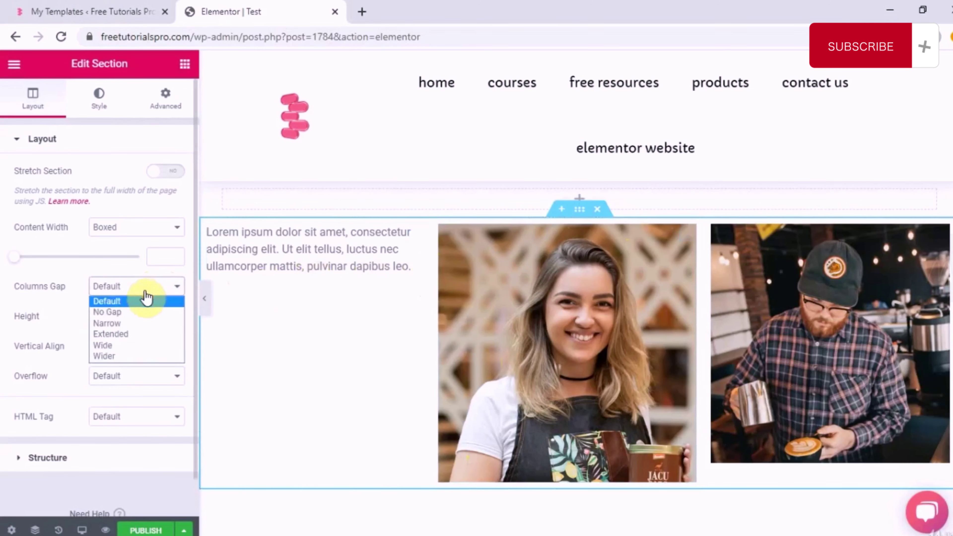
{"action": "left_click", "coordinate": [130, 334]}
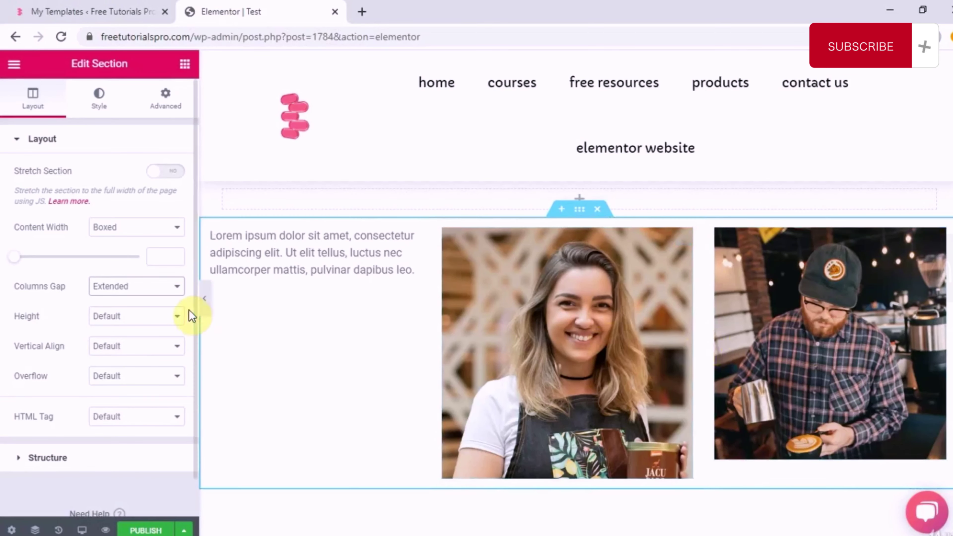
{"action": "left_click", "coordinate": [178, 292]}
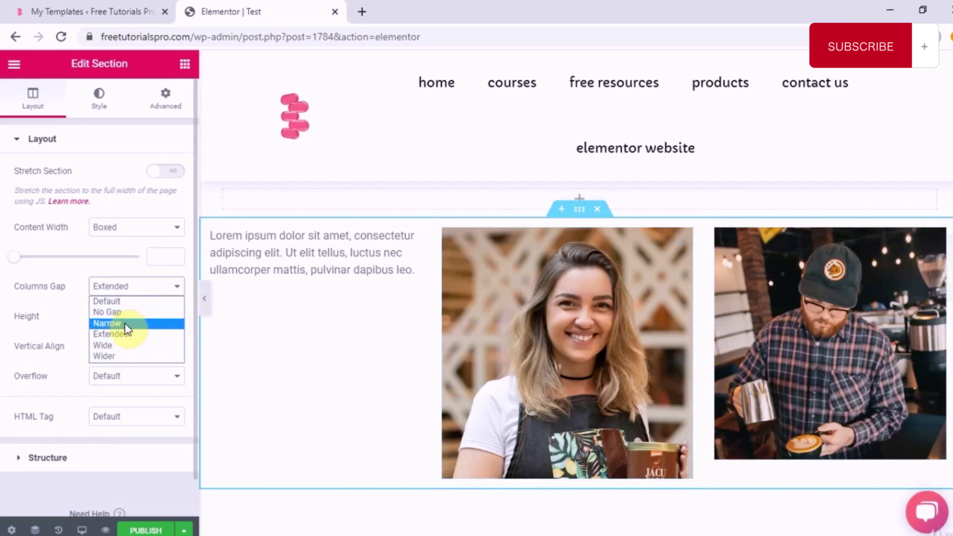
{"action": "left_click", "coordinate": [124, 325]}
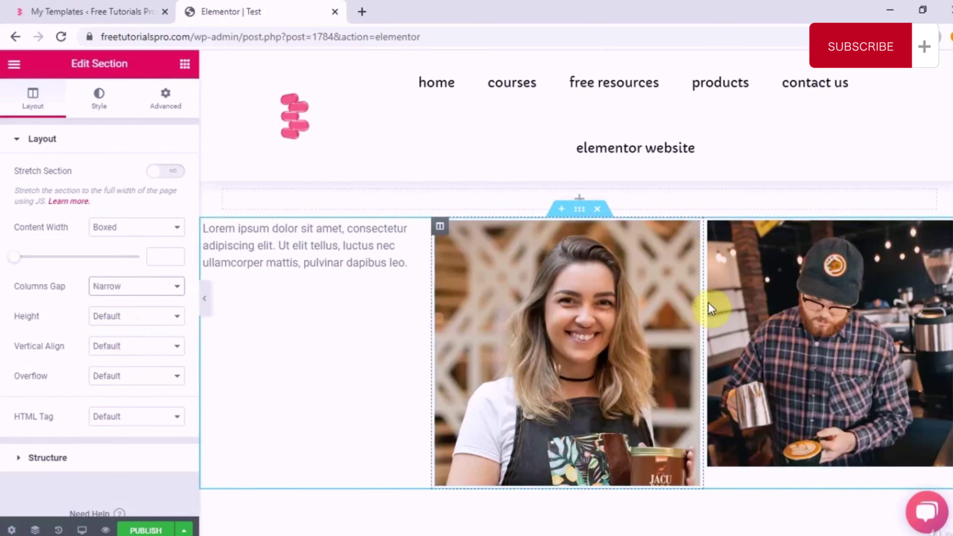
{"action": "left_click", "coordinate": [150, 288]}
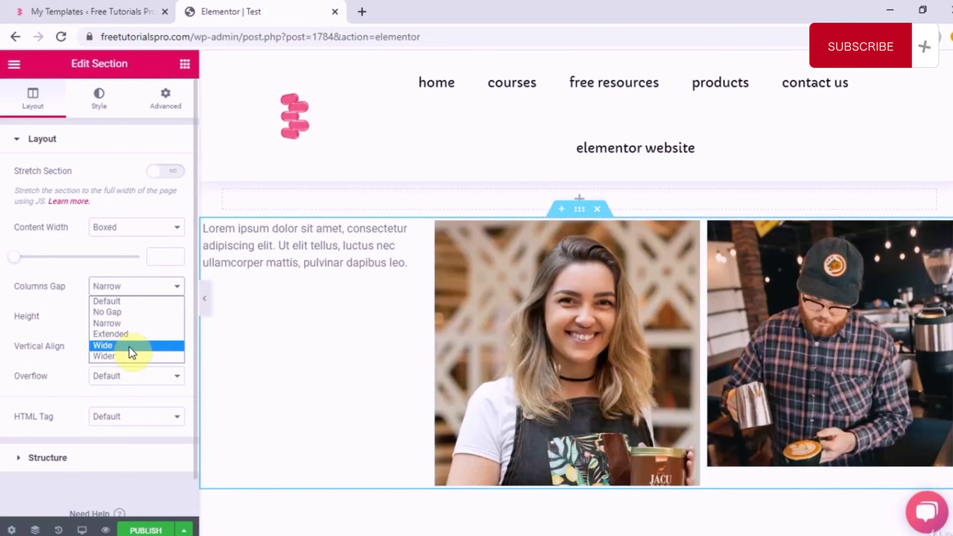
{"action": "left_click", "coordinate": [128, 345]}
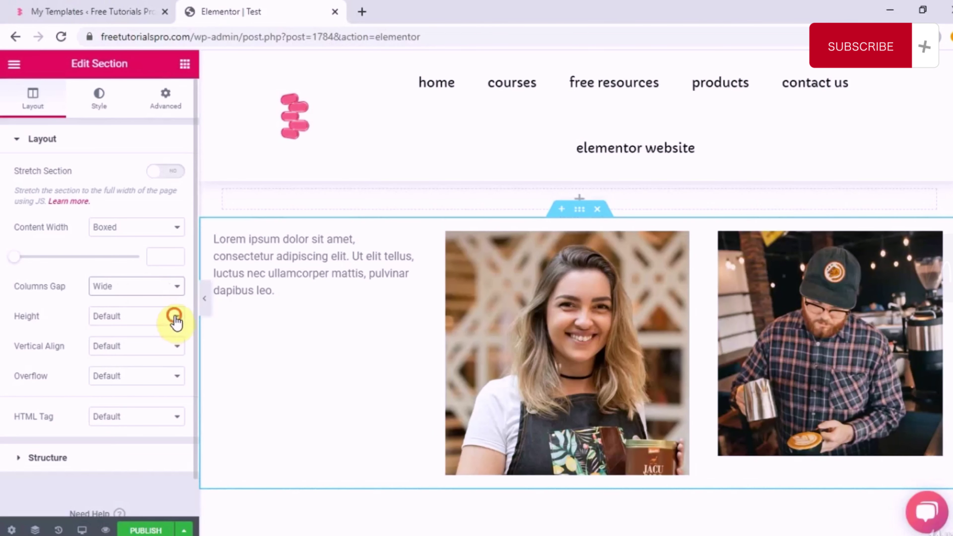
- Try the Fit To Screen height on the three-column section and examine how it fills the page
{"action": "left_click", "coordinate": [176, 319]}
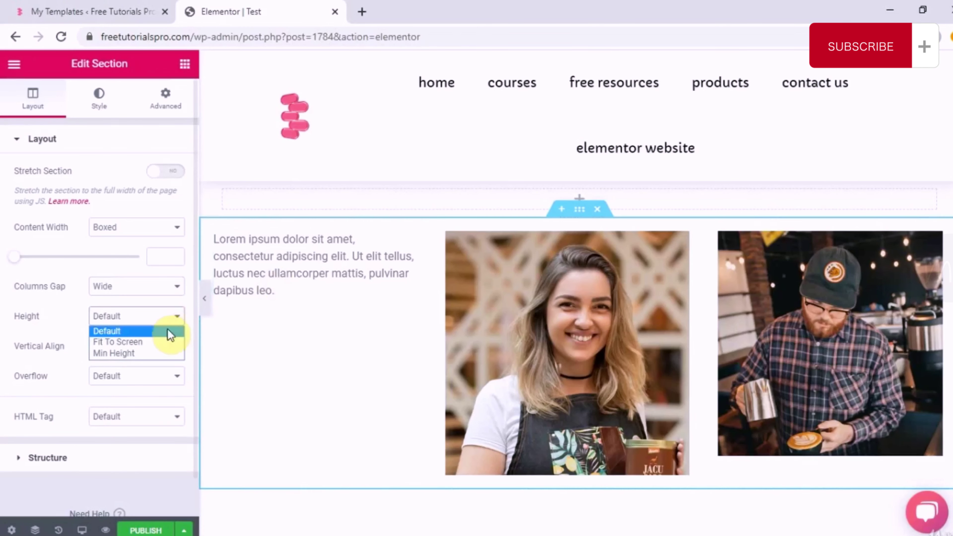
{"action": "left_click", "coordinate": [131, 343]}
{"action": "scroll", "coordinate": [425, 324], "scroll_direction": "down", "scroll_amount": 5}
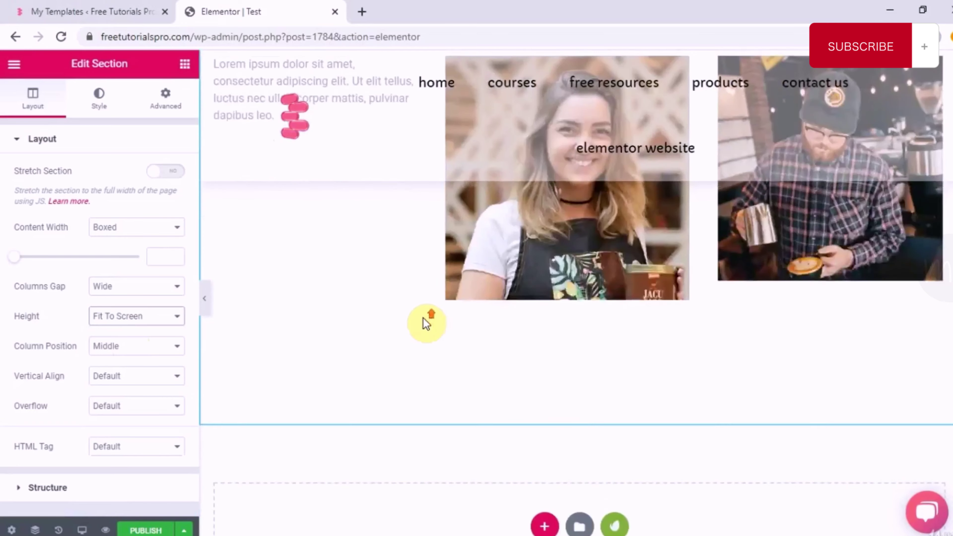
{"action": "scroll", "coordinate": [426, 324], "scroll_direction": "up", "scroll_amount": 5}
{"action": "scroll", "coordinate": [425, 323], "scroll_direction": "down", "scroll_amount": 2}
{"action": "scroll", "coordinate": [425, 323], "scroll_direction": "up", "scroll_amount": 2}
{"action": "scroll", "coordinate": [425, 324], "scroll_direction": "down", "scroll_amount": 2}
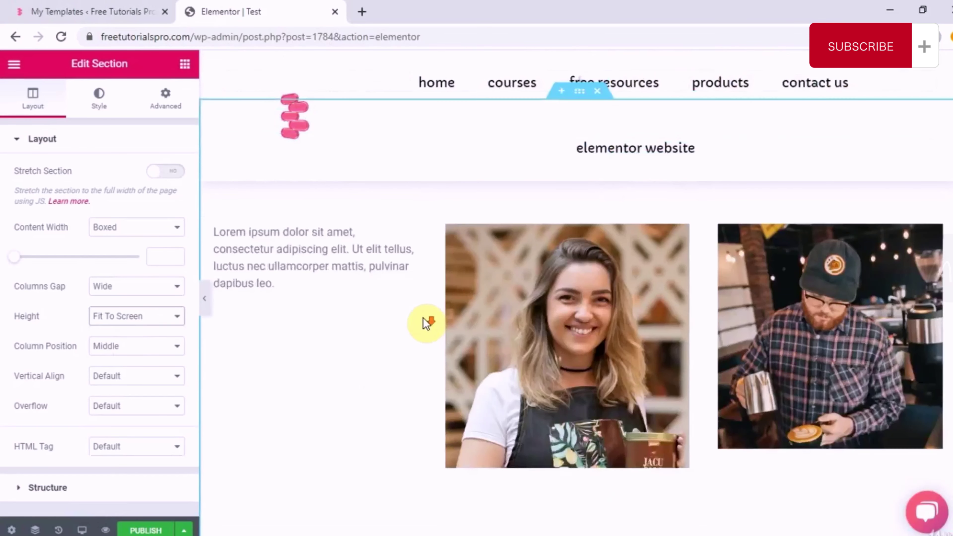
{"action": "scroll", "coordinate": [425, 324], "scroll_direction": "down", "scroll_amount": 1}
{"action": "scroll", "coordinate": [425, 324], "scroll_direction": "up", "scroll_amount": 1}
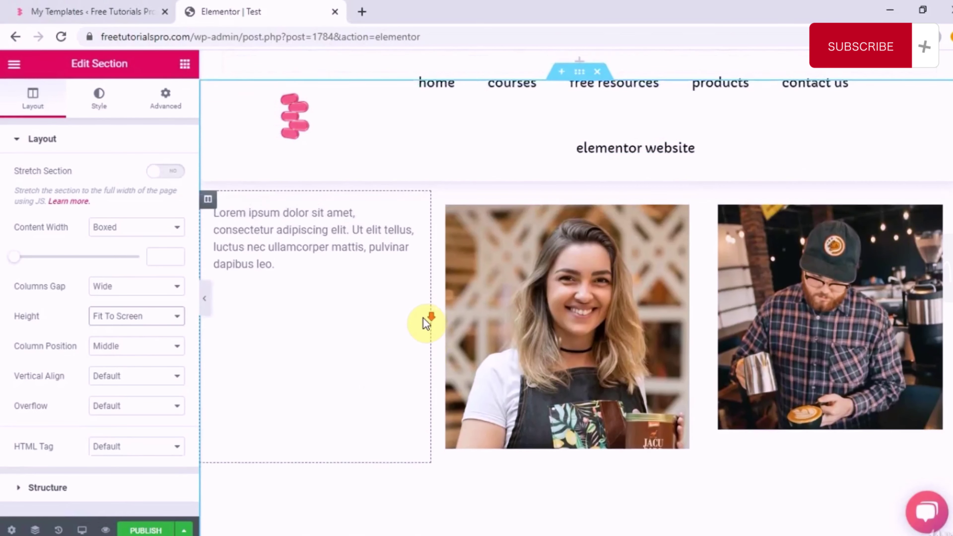
{"action": "scroll", "coordinate": [425, 323], "scroll_direction": "down", "scroll_amount": 1}
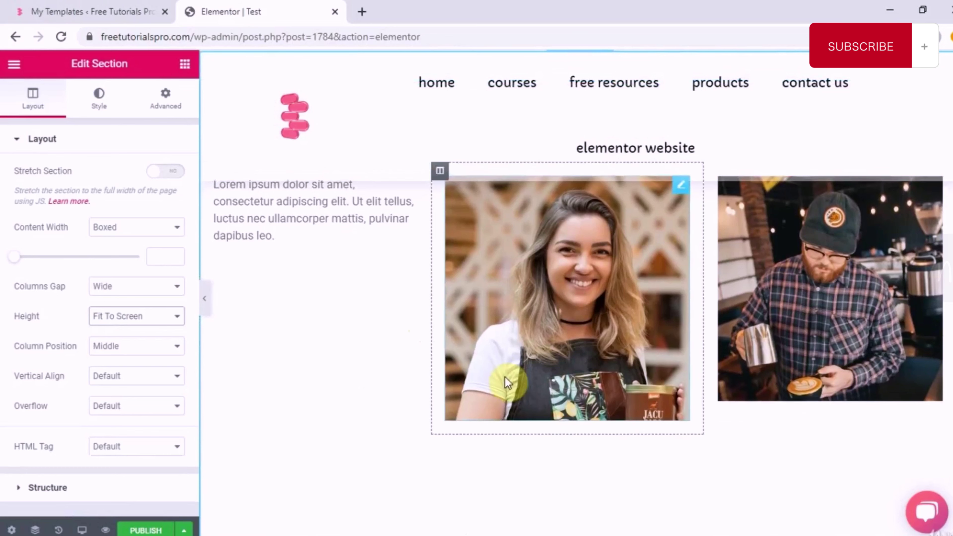
- Set the section's height to Min Height, try the VH and VW units, and set the minimum height to 450 px
{"action": "left_click", "coordinate": [138, 320]}
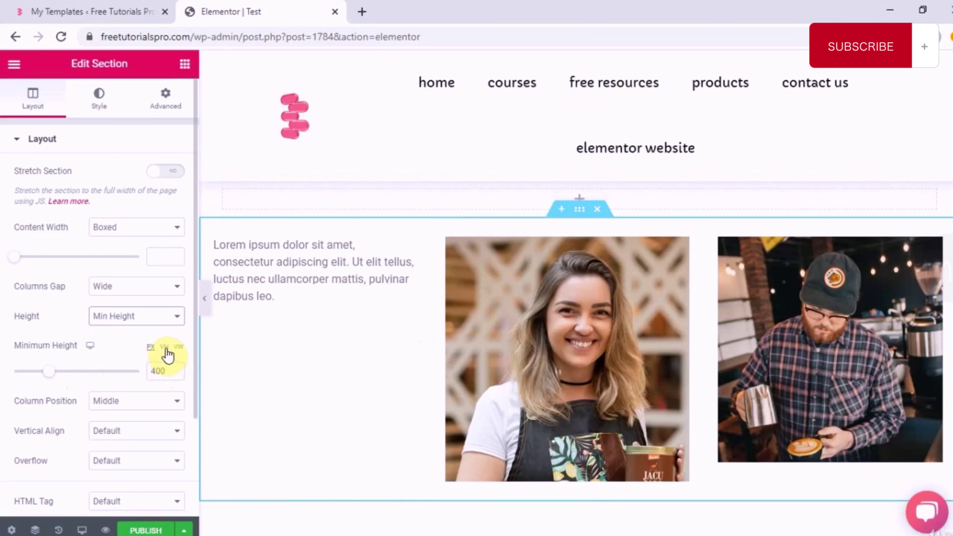
{"action": "left_click", "coordinate": [165, 351]}
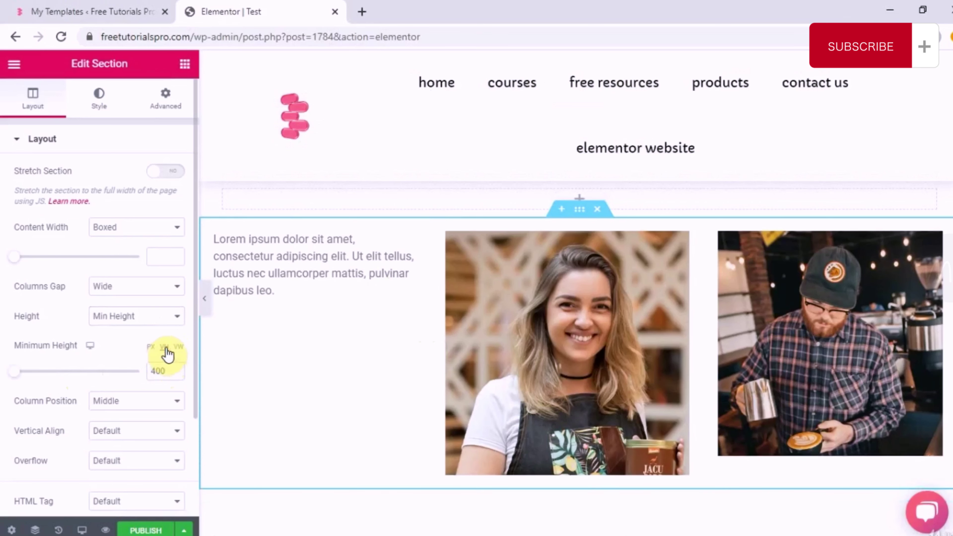
{"action": "left_click", "coordinate": [180, 348]}
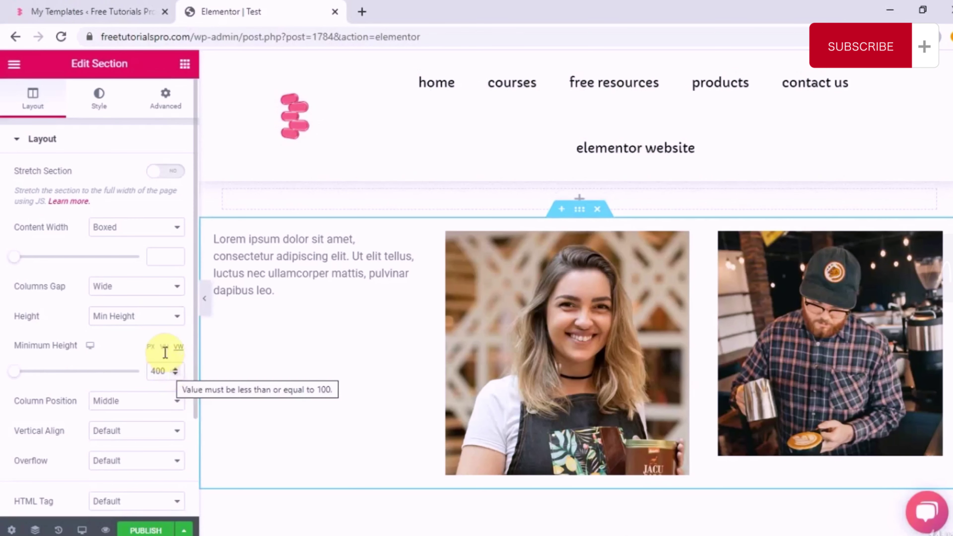
{"action": "left_click", "coordinate": [150, 347]}
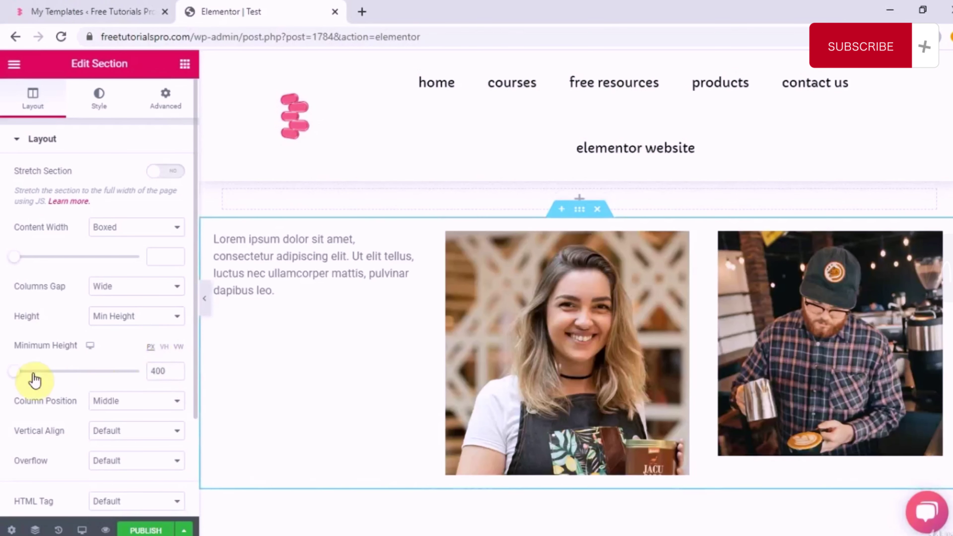
{"action": "left_click_drag", "start_coordinate": [14, 370], "coordinate": [48, 377]}
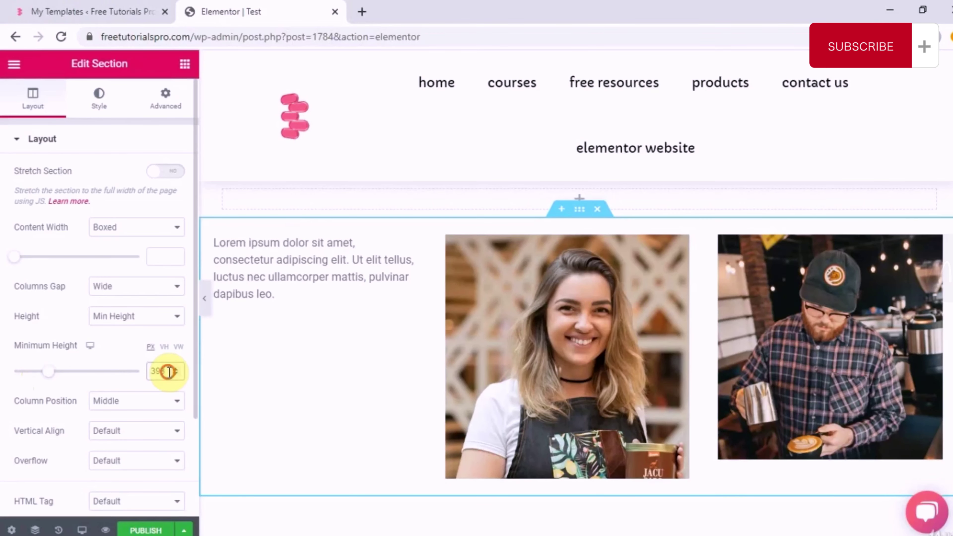
{"action": "type", "text": "450"}
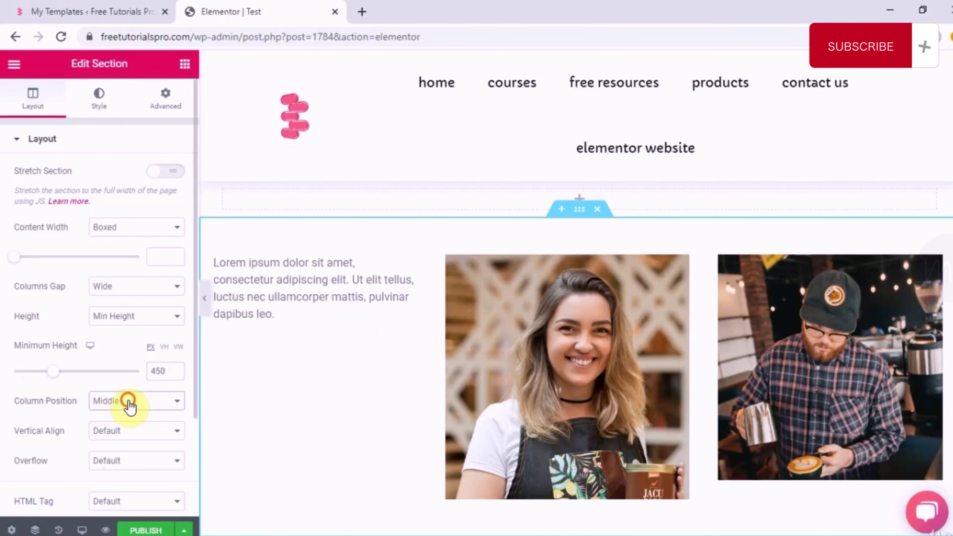
- Try the Stretch, Top, Middle and Bottom column positions on the three-column section
{"action": "left_click", "coordinate": [129, 403]}
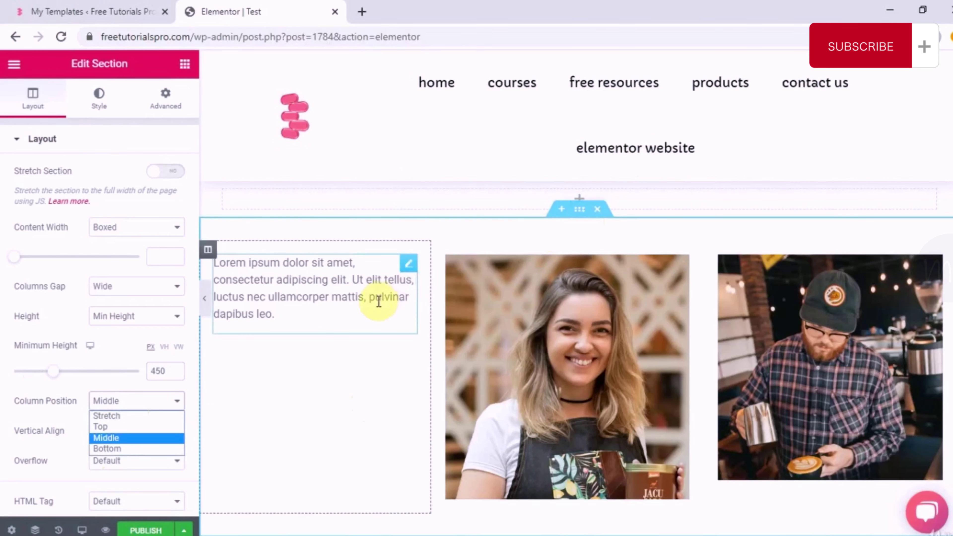
{"action": "left_click", "coordinate": [118, 417]}
{"action": "left_click", "coordinate": [120, 401]}
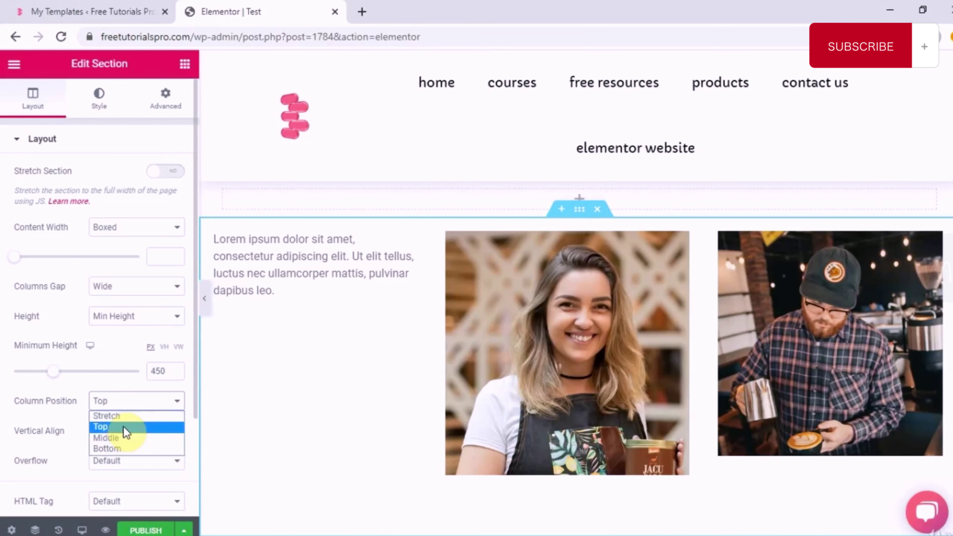
{"action": "left_click", "coordinate": [121, 431]}
{"action": "left_click", "coordinate": [144, 402]}
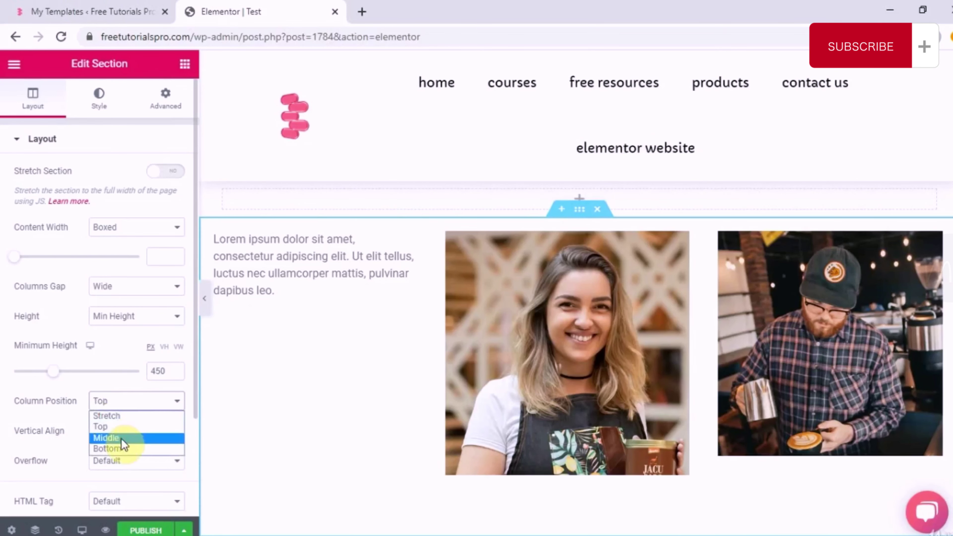
{"action": "left_click", "coordinate": [121, 440]}
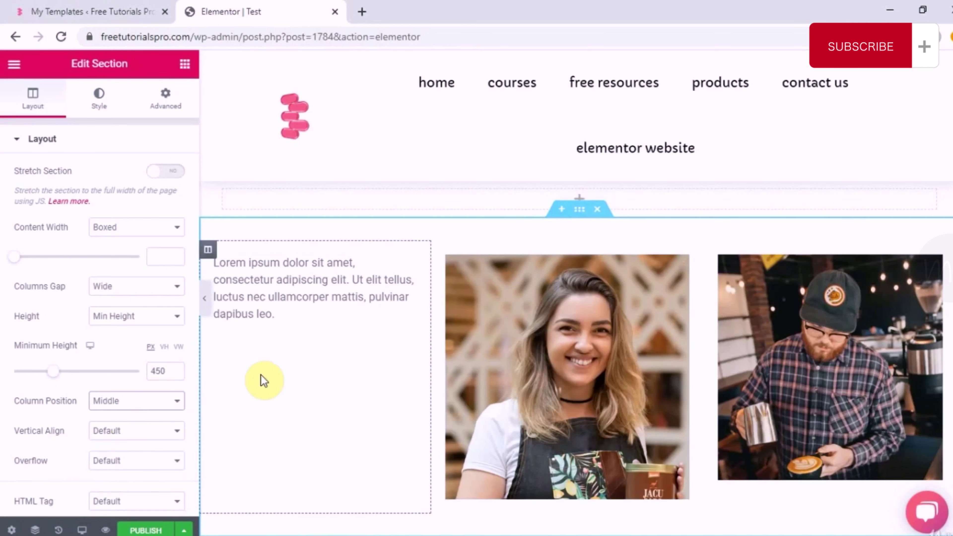
{"action": "left_click", "coordinate": [144, 408]}
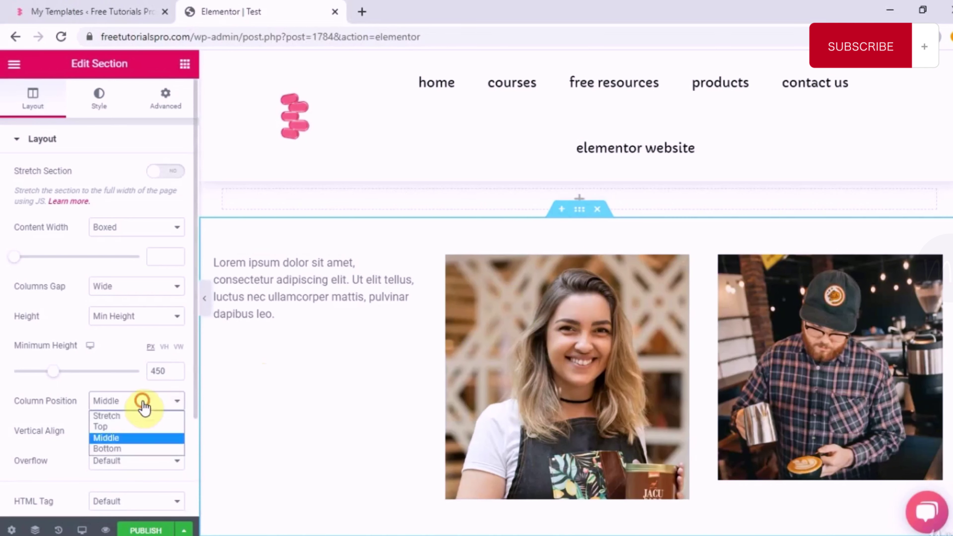
{"action": "left_click", "coordinate": [112, 445]}
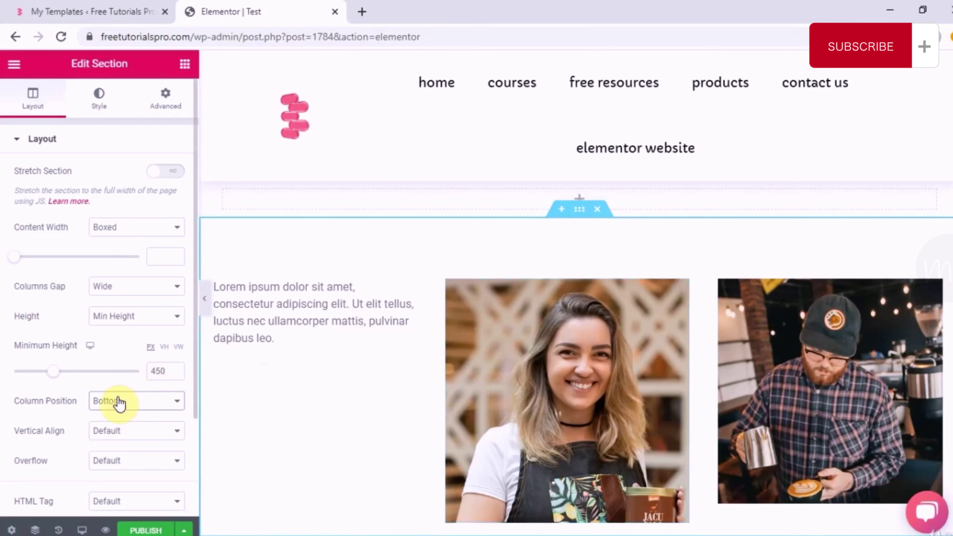
- Set the section's column position to Top and its vertical alignment to Space Evenly
{"action": "left_click", "coordinate": [132, 430]}
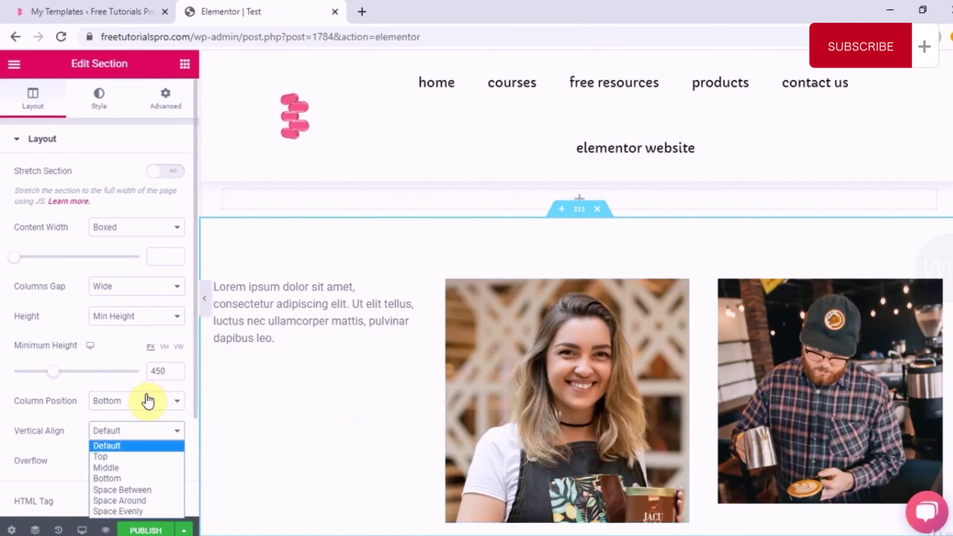
{"action": "left_click", "coordinate": [149, 401]}
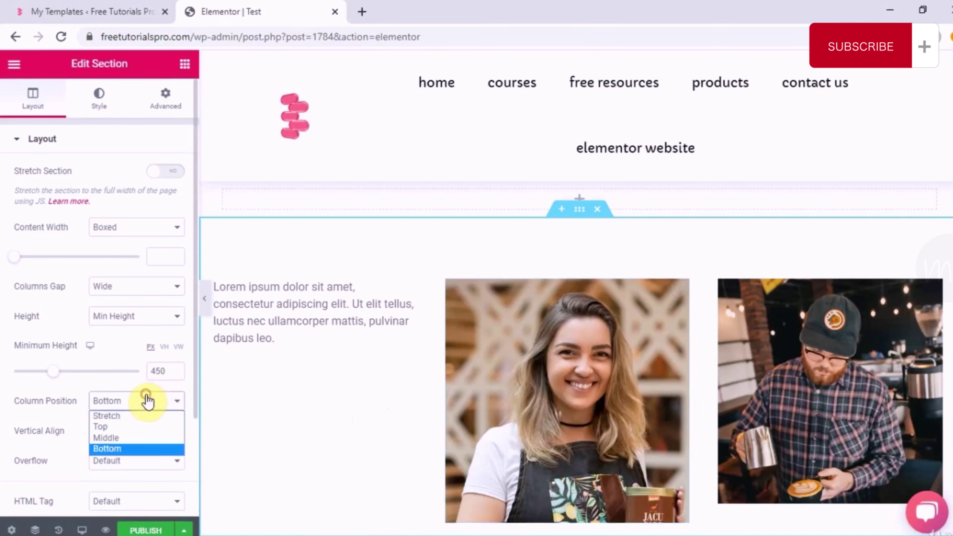
{"action": "left_click", "coordinate": [105, 427]}
{"action": "left_click", "coordinate": [146, 432]}
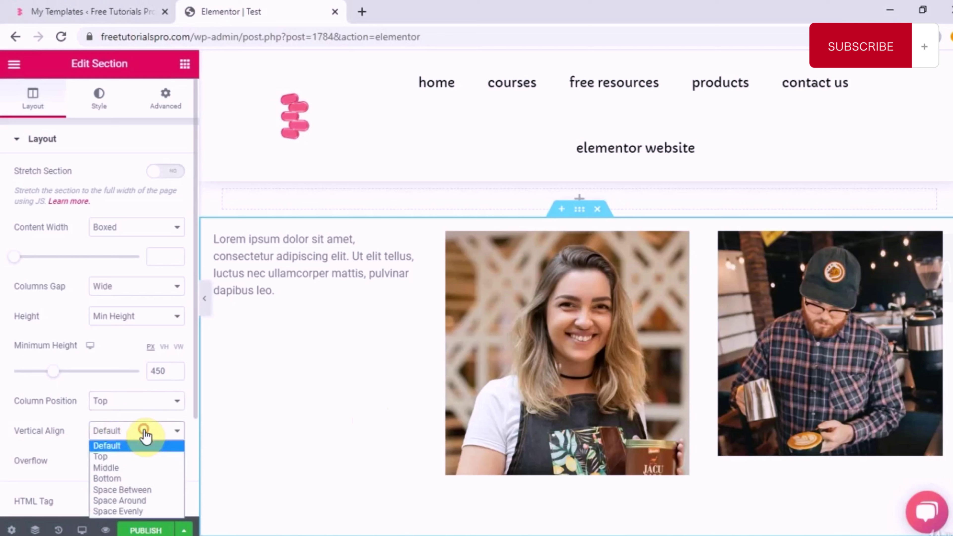
{"action": "left_click", "coordinate": [132, 514]}
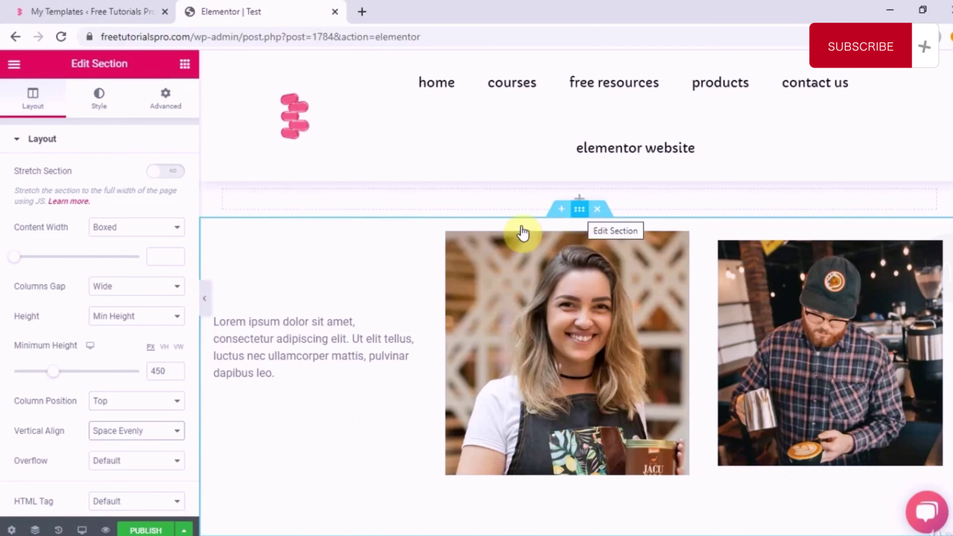
- Look at the section's background overlay style options and give the section a Solid border
{"action": "left_click", "coordinate": [107, 114]}
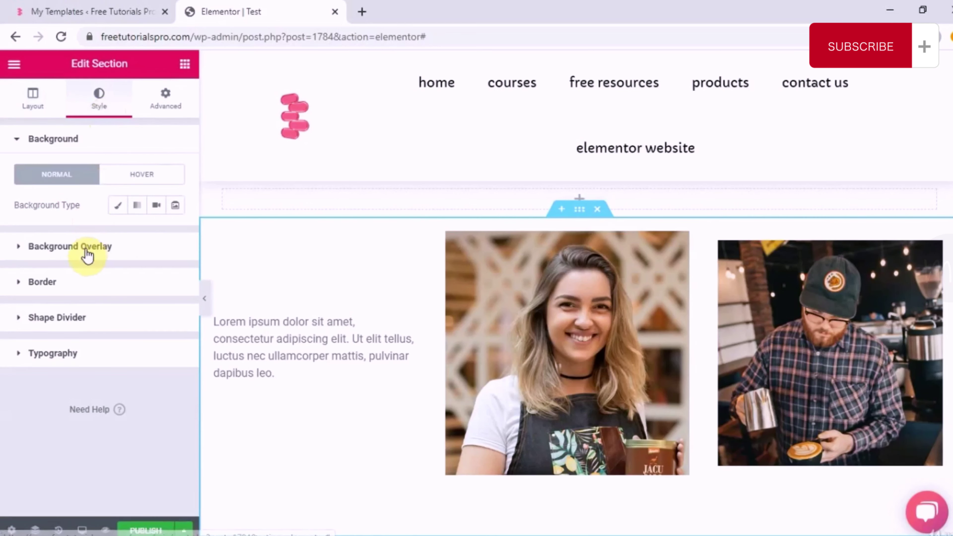
{"action": "left_click", "coordinate": [85, 248]}
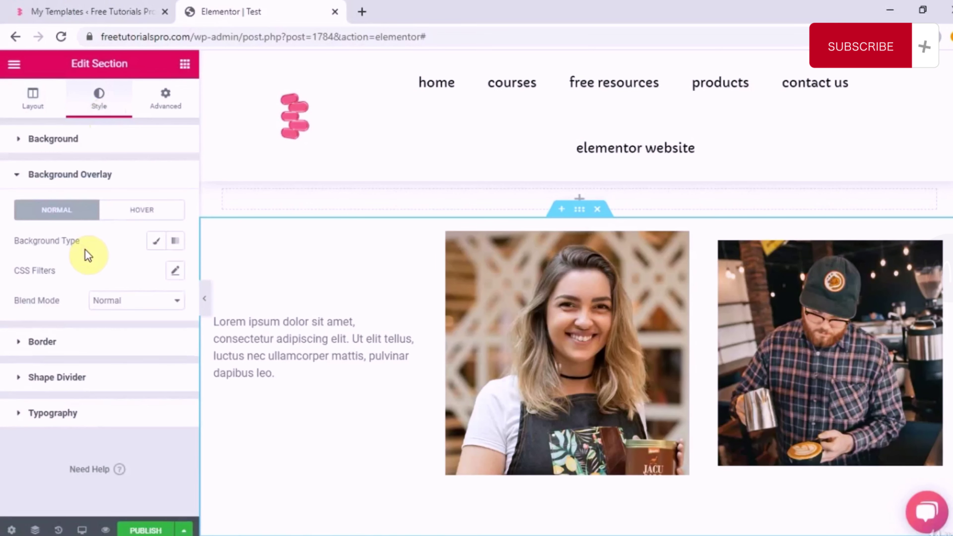
{"action": "left_click", "coordinate": [67, 349]}
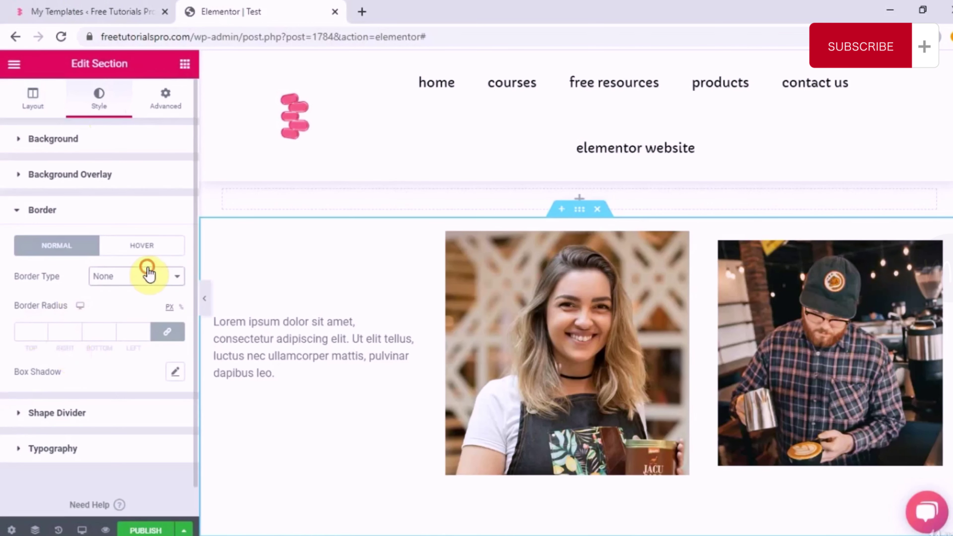
{"action": "left_click", "coordinate": [147, 275]}
{"action": "left_click", "coordinate": [117, 302]}
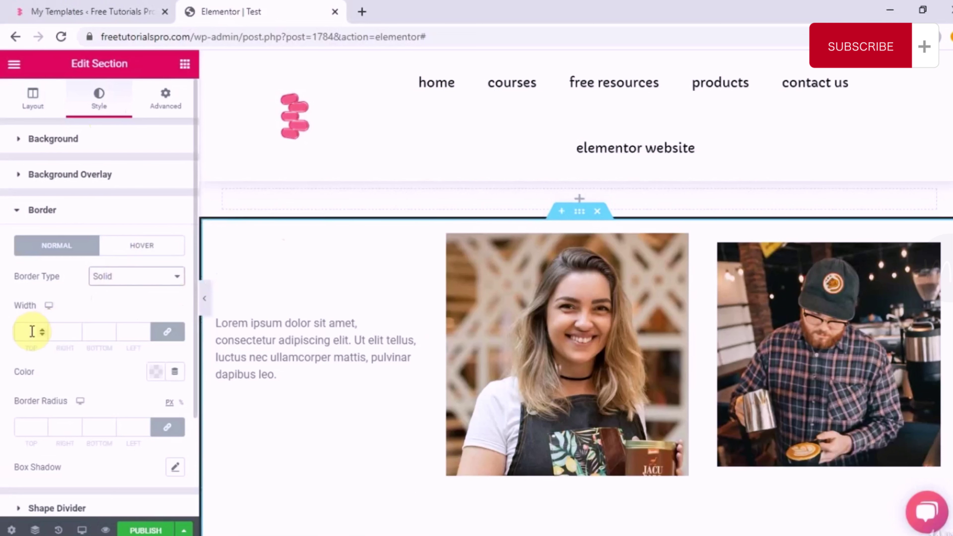
- Try a border width of 100 on all sides of the section and clear the value again
{"action": "left_click", "coordinate": [27, 331]}
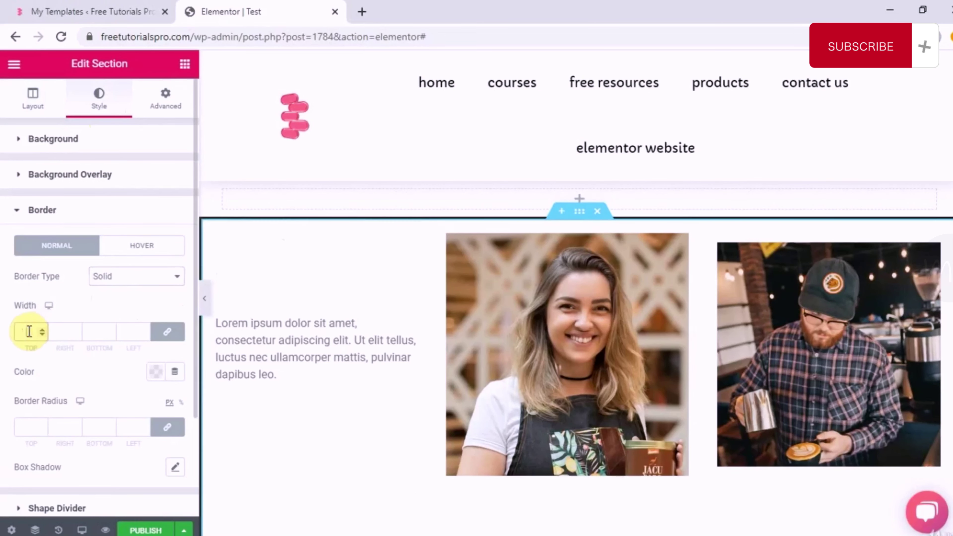
{"action": "type", "text": "100"}
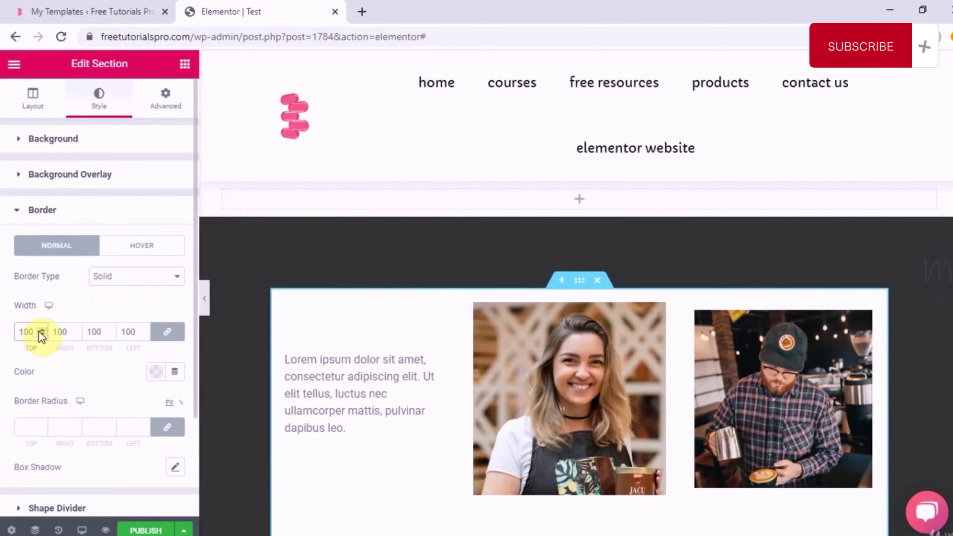
{"action": "key", "text": "BackSpace"}
{"action": "key", "text": "BackSpace"}
{"action": "key", "text": "BackSpace"}
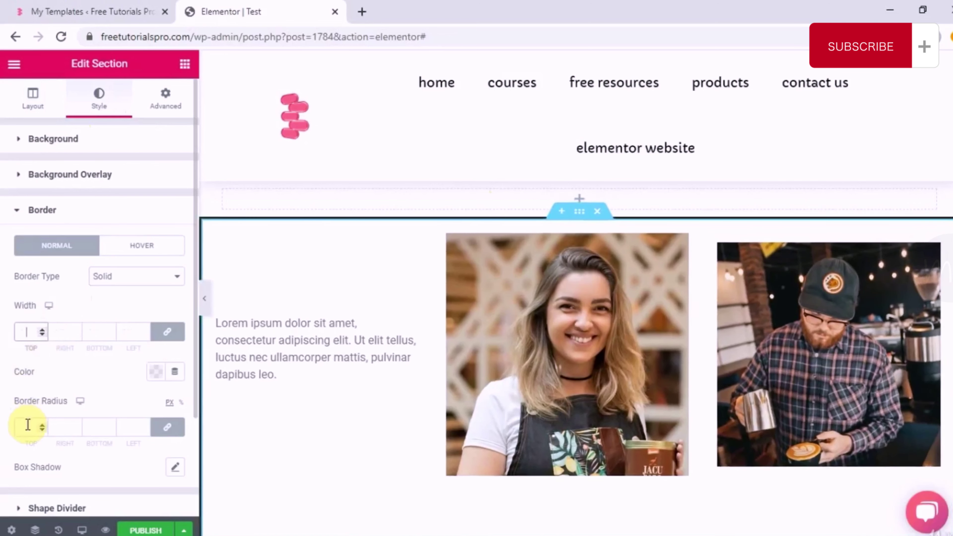
- Set the section's border radius to 100 px on all corners
{"action": "left_click", "coordinate": [26, 424]}
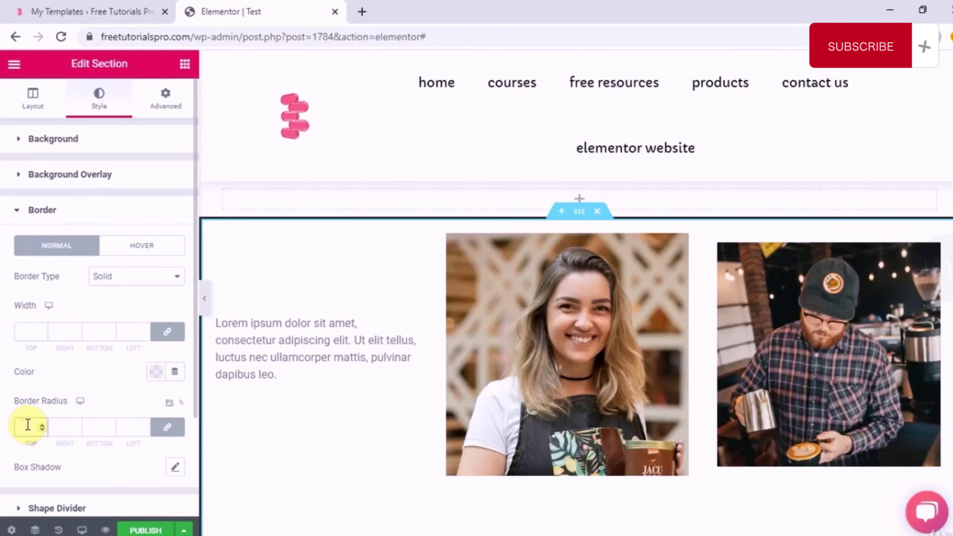
{"action": "type", "text": "100"}
{"action": "key", "text": "BackSpace"}
{"action": "key", "text": "BackSpace"}
{"action": "key", "text": "BackSpace"}
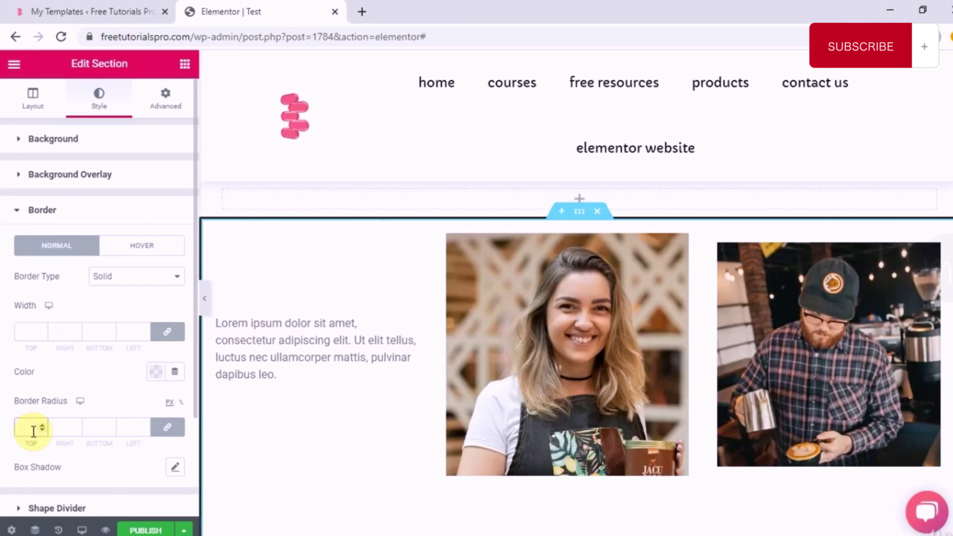
{"action": "type", "text": "100"}
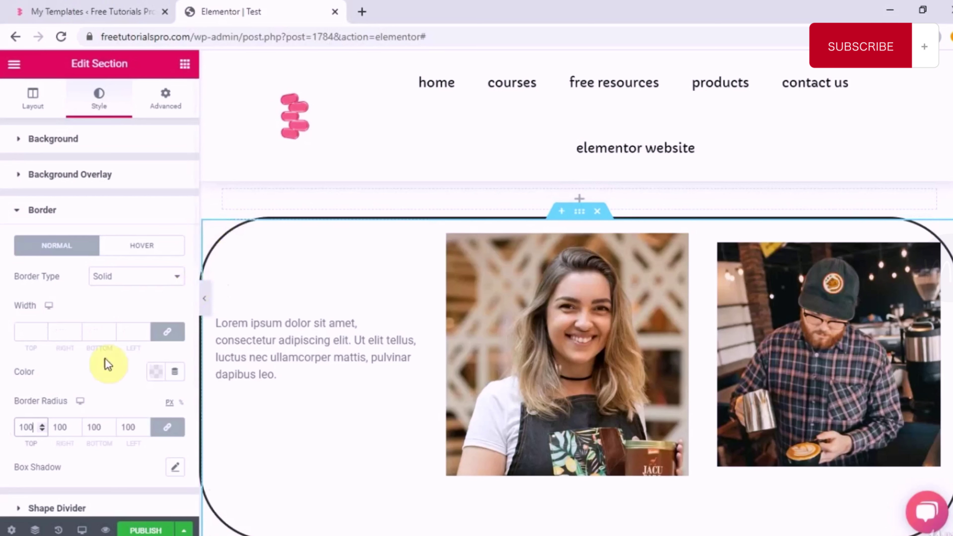
- Add a box shadow to the section and make its color fully opaque black, rgba(0, 0, 0, 1)
{"action": "scroll", "coordinate": [107, 371], "scroll_direction": "down", "scroll_amount": 2}
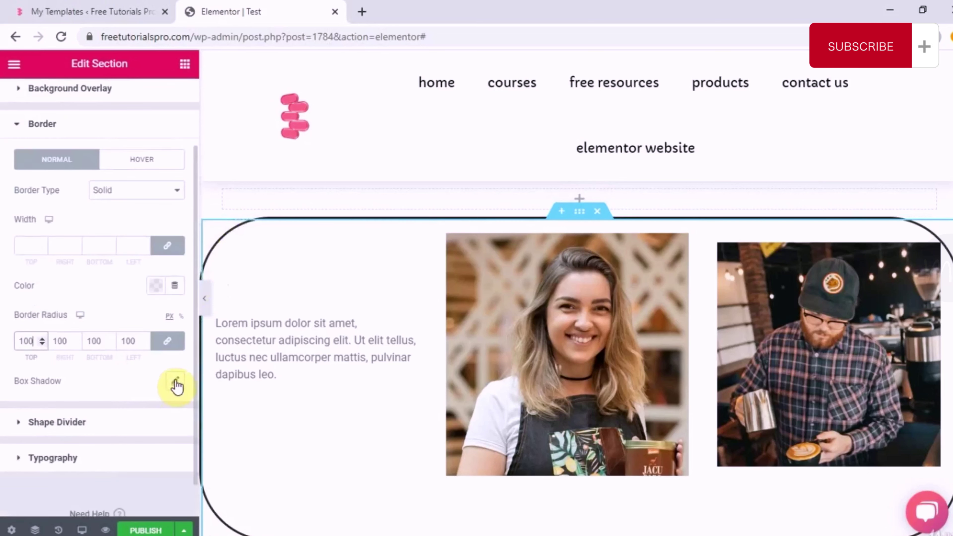
{"action": "left_click", "coordinate": [176, 382]}
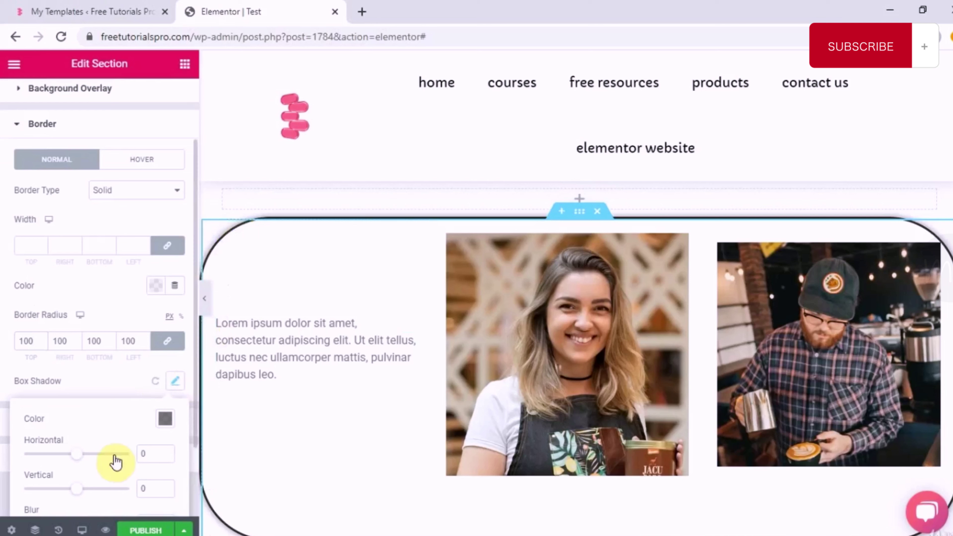
{"action": "left_click", "coordinate": [166, 425]}
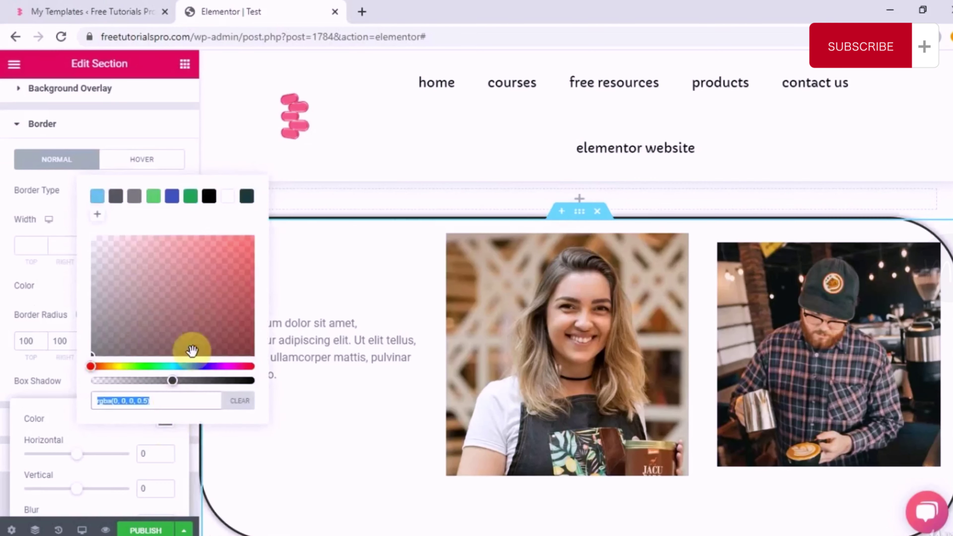
{"action": "left_click", "coordinate": [246, 366]}
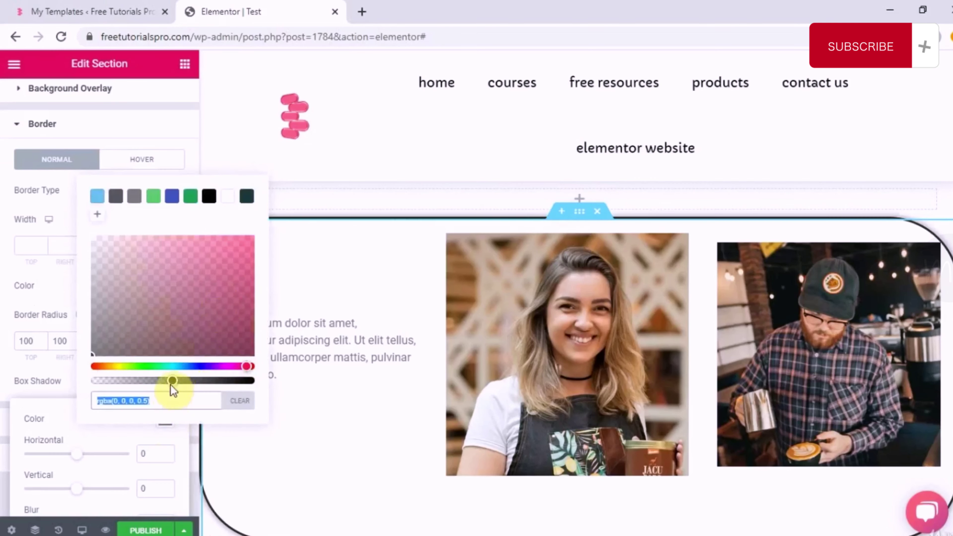
{"action": "left_click_drag", "start_coordinate": [173, 381], "coordinate": [257, 380]}
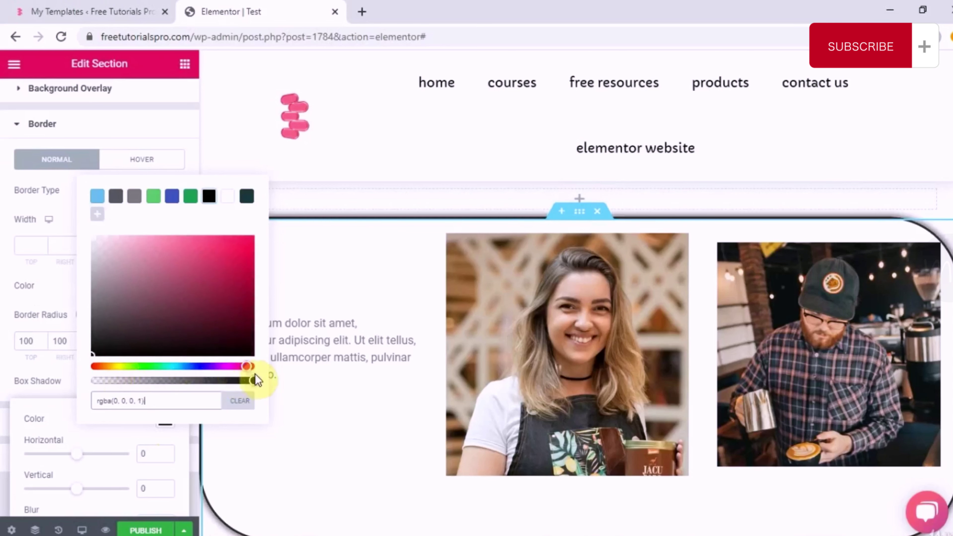
{"action": "left_click", "coordinate": [59, 402]}
- Change the section's box shadow color to bright cyan, rgba(1, 223, 254, 1)
{"action": "left_click", "coordinate": [167, 418]}
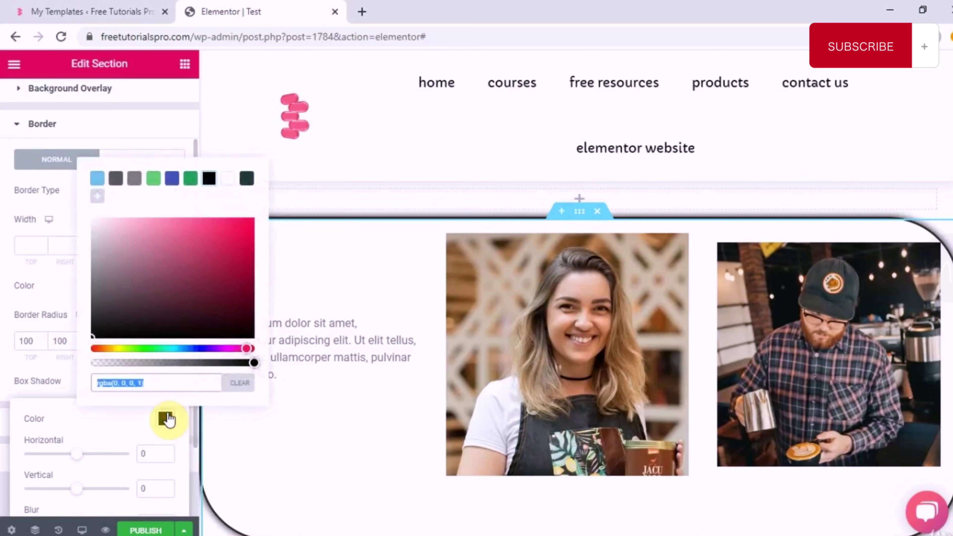
{"action": "left_click", "coordinate": [249, 180]}
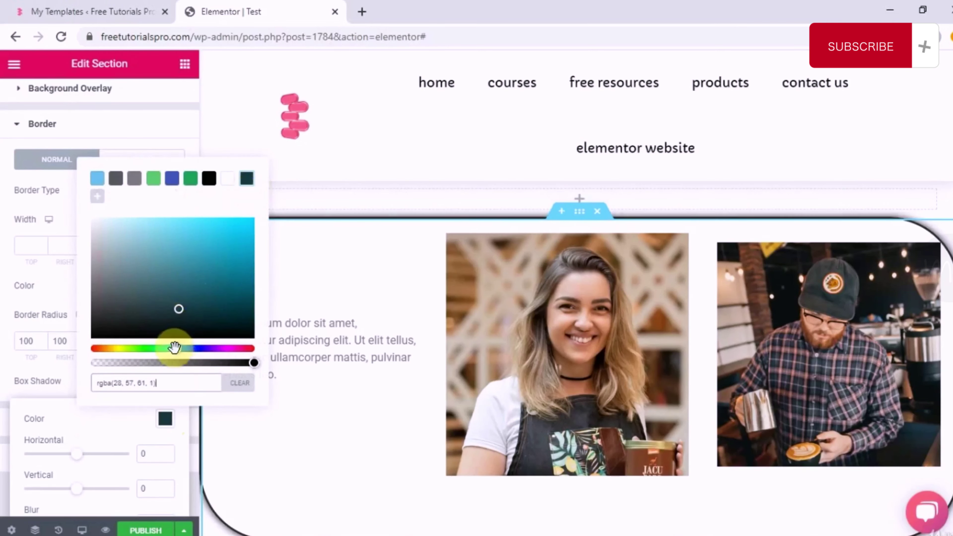
{"action": "left_click", "coordinate": [253, 218]}
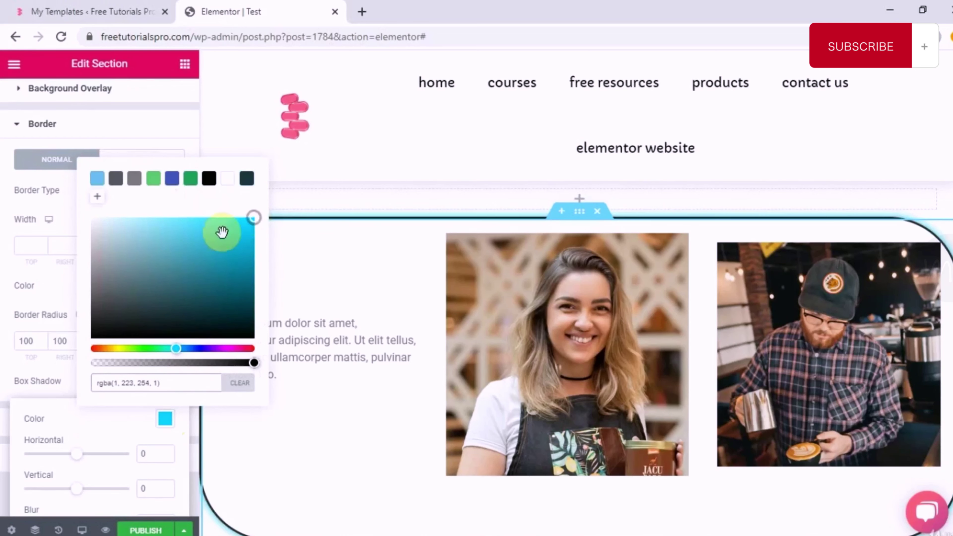
{"action": "left_click", "coordinate": [36, 287]}
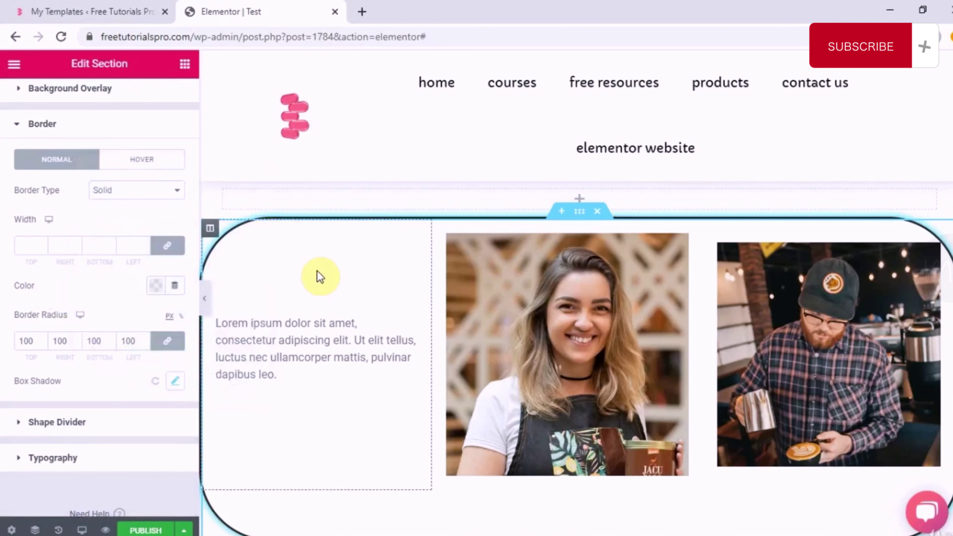
- Look at the section's typography style options for heading, text and link colors and text alignment
{"action": "left_click", "coordinate": [70, 247]}
{"action": "left_click", "coordinate": [70, 247]}
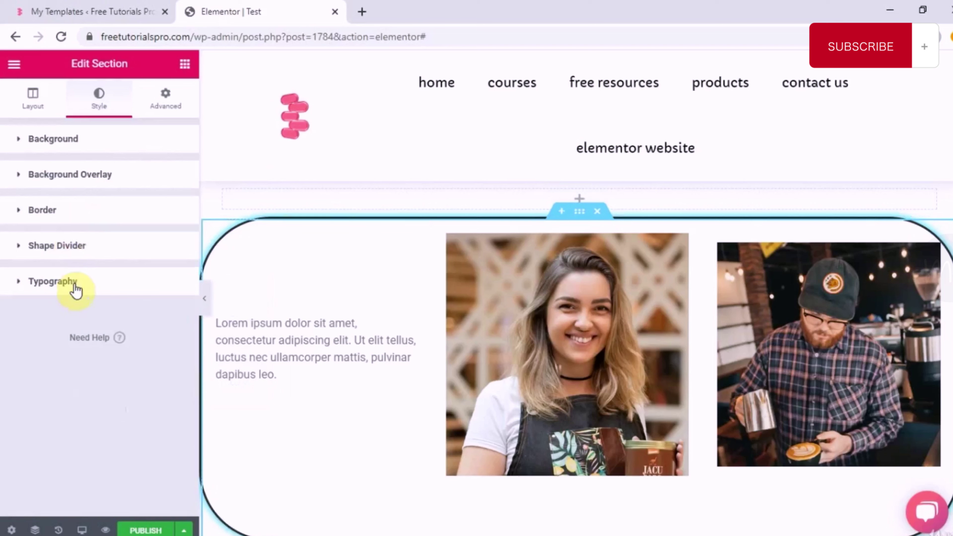
{"action": "left_click", "coordinate": [74, 284]}
{"action": "scroll", "coordinate": [91, 391], "scroll_direction": "down", "scroll_amount": 3}
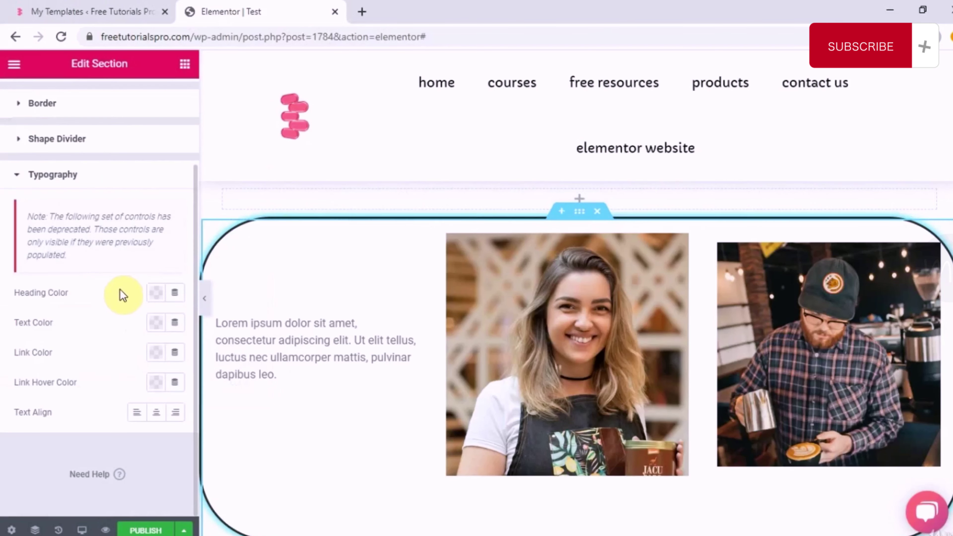
{"action": "scroll", "coordinate": [93, 300], "scroll_direction": "up", "scroll_amount": 3}
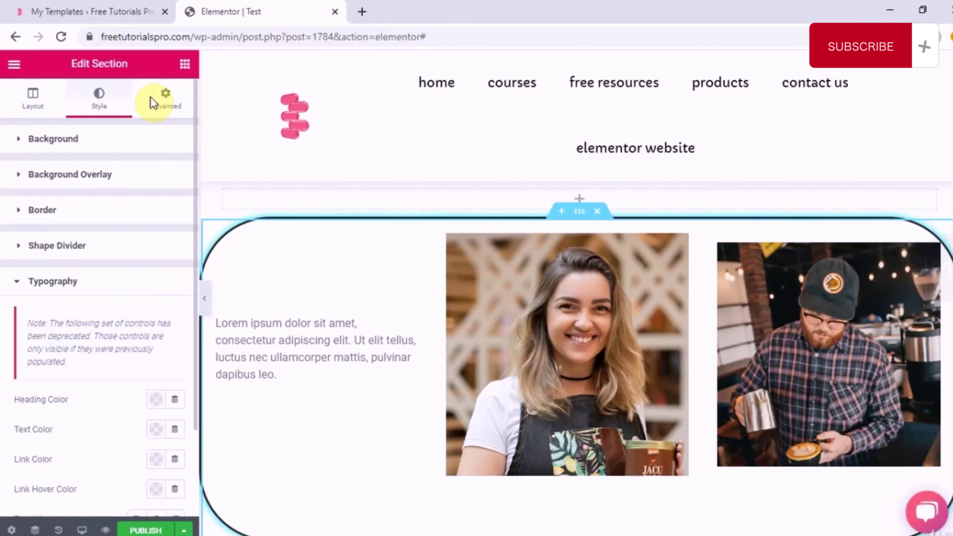
- Unlink the section's margin values in the advanced settings and set only the top margin to 30 px
{"action": "left_click", "coordinate": [166, 110]}
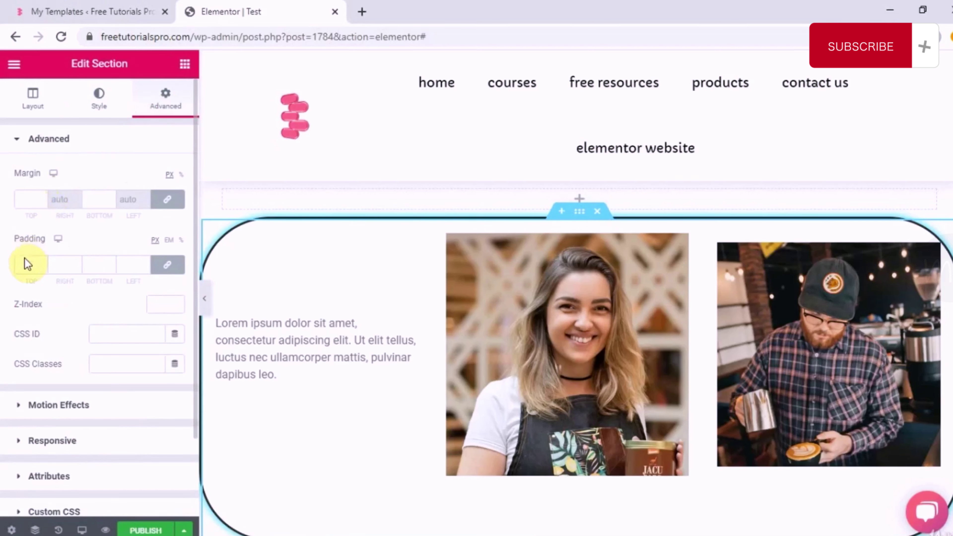
{"action": "left_click", "coordinate": [171, 203]}
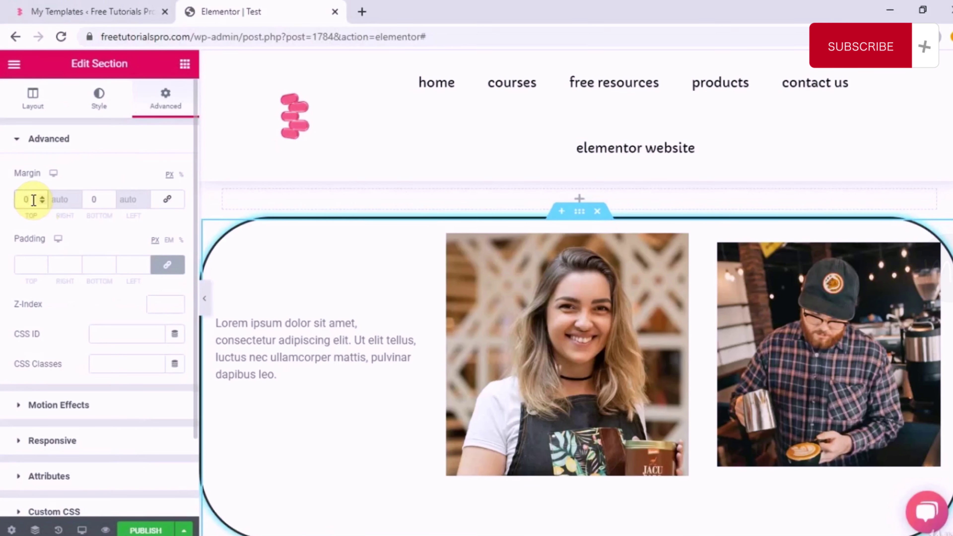
{"action": "left_click", "coordinate": [33, 200]}
{"action": "type", "text": "30"}
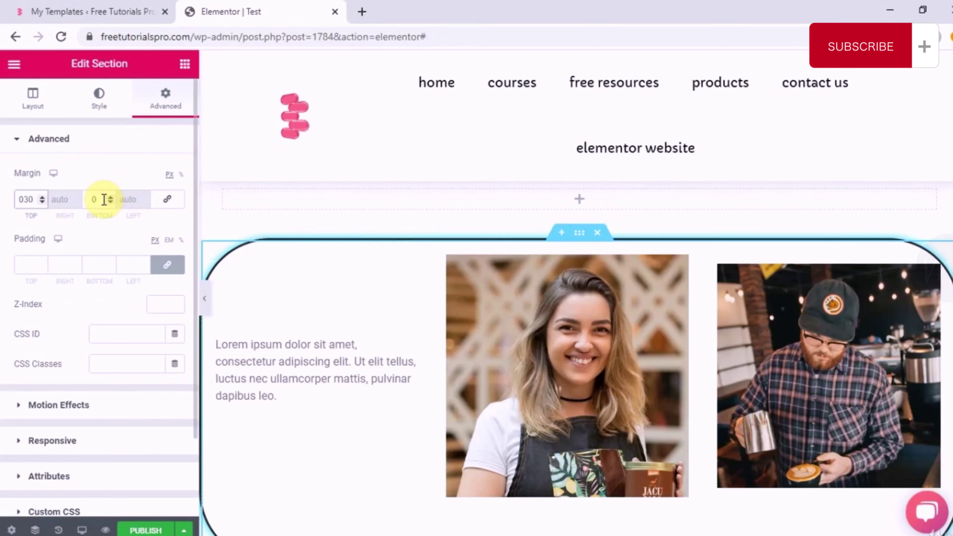
{"action": "left_click", "coordinate": [104, 199]}
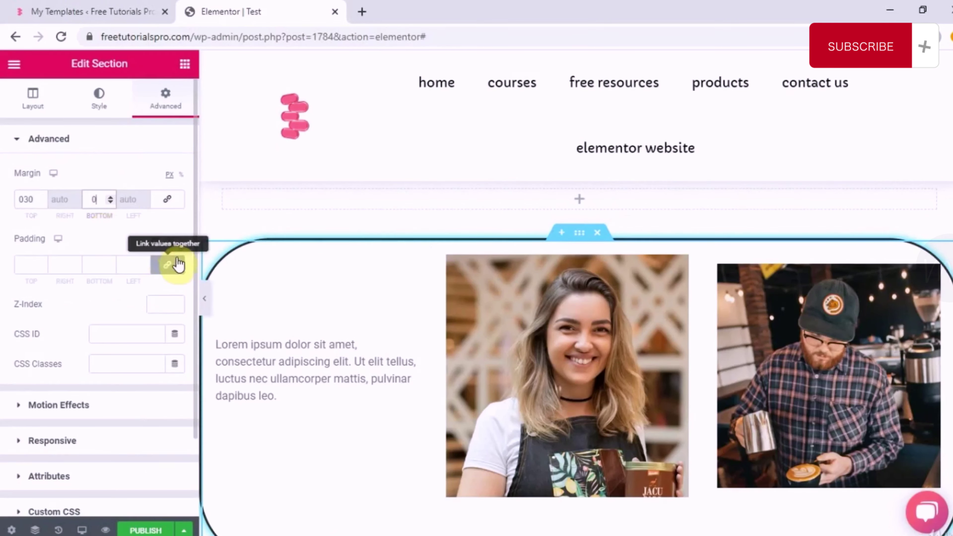
- Unlink the section's padding values and set only the top padding to 30 px
{"action": "left_click", "coordinate": [175, 266]}
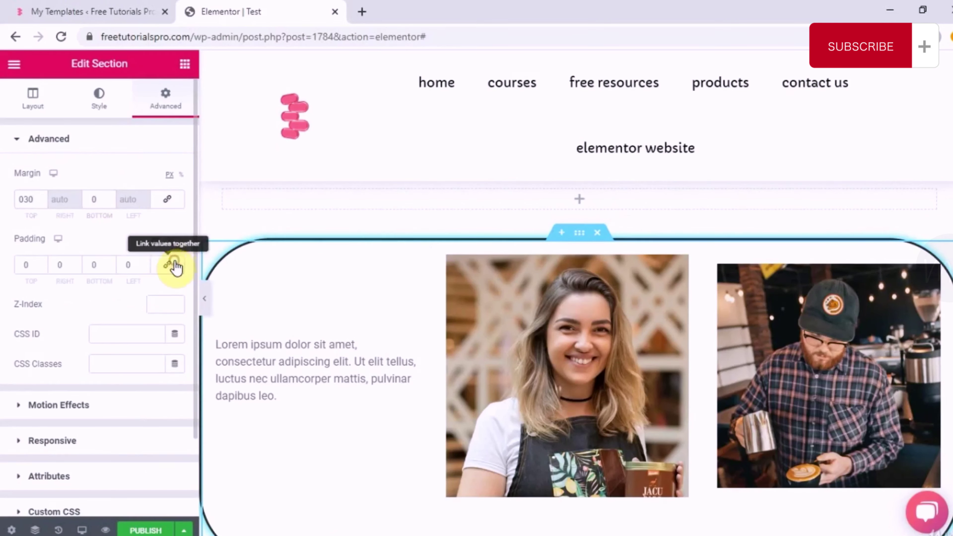
{"action": "left_click", "coordinate": [31, 265]}
{"action": "type", "text": "30"}
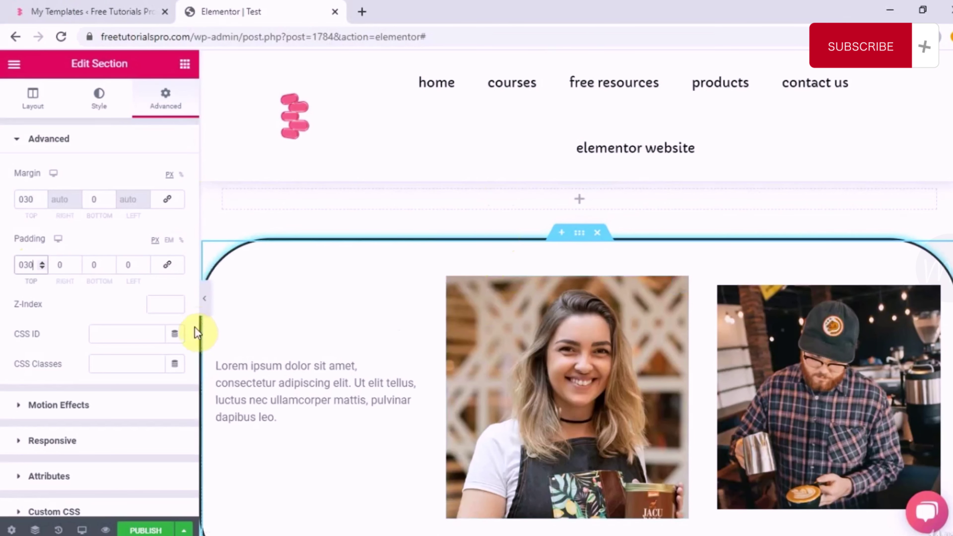
- Look at the section's Sticky options in Motion Effects and examine how the page header behaves while the full-width page scrolls
{"action": "left_click", "coordinate": [100, 413]}
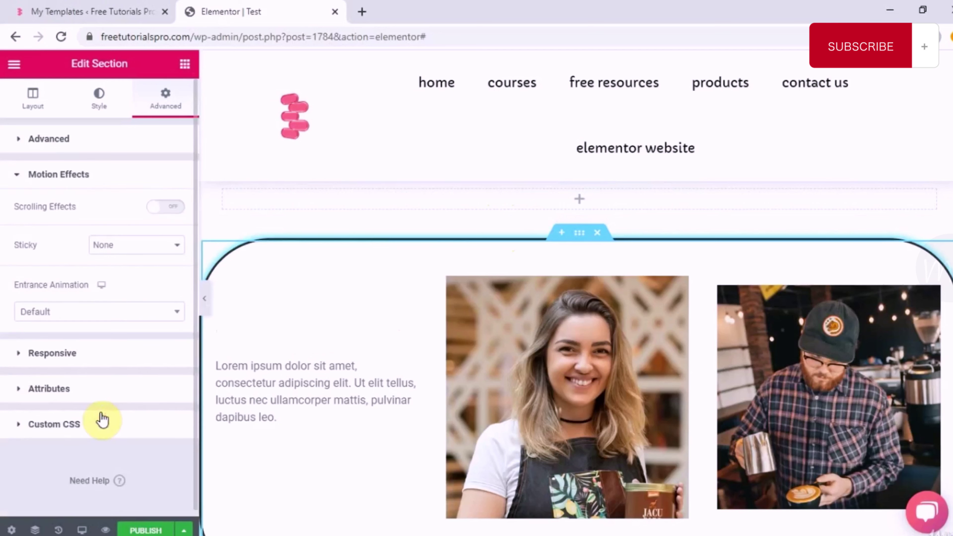
{"action": "left_click", "coordinate": [149, 249]}
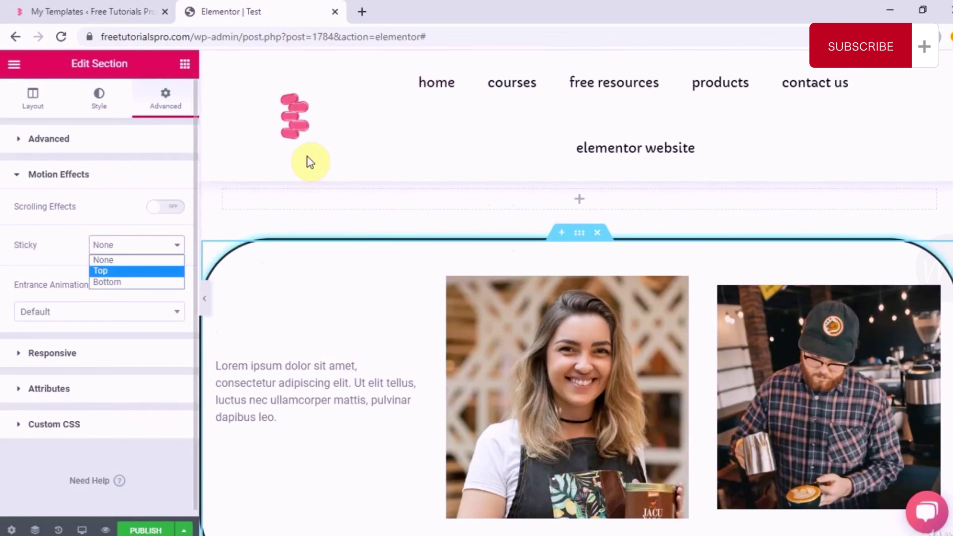
{"action": "scroll", "coordinate": [456, 345], "scroll_direction": "down", "scroll_amount": 5}
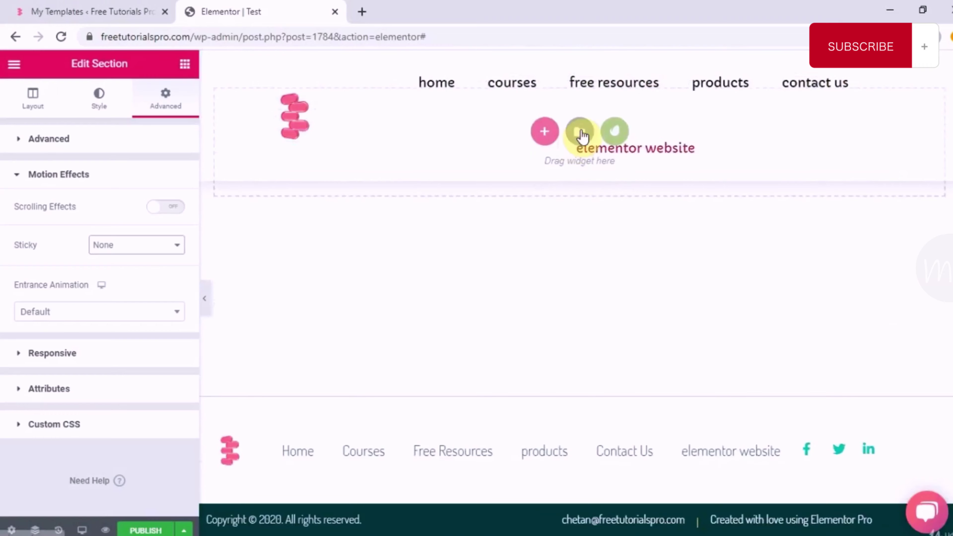
{"action": "scroll", "coordinate": [565, 252], "scroll_direction": "down", "scroll_amount": 2}
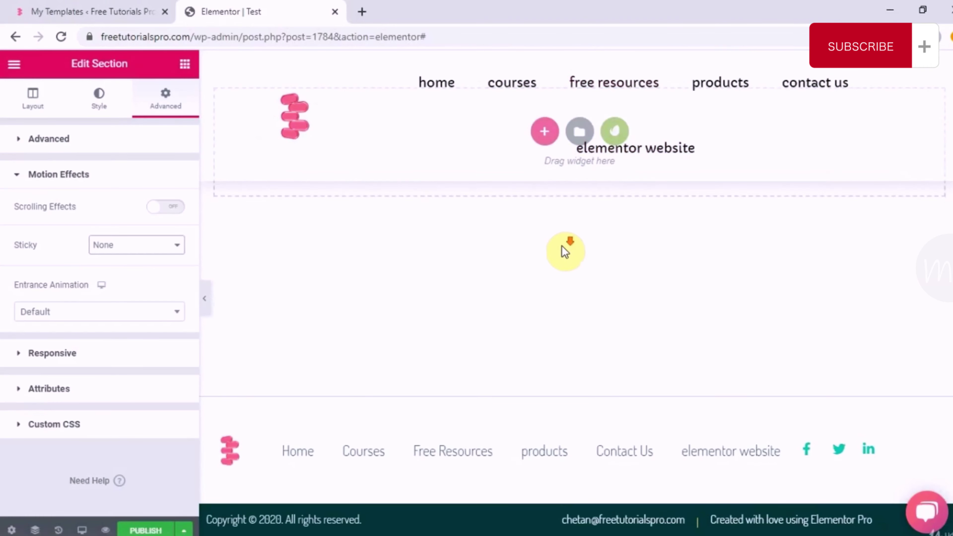
{"action": "left_click", "coordinate": [204, 298]}
{"action": "scroll", "coordinate": [209, 303], "scroll_direction": "up", "scroll_amount": 5}
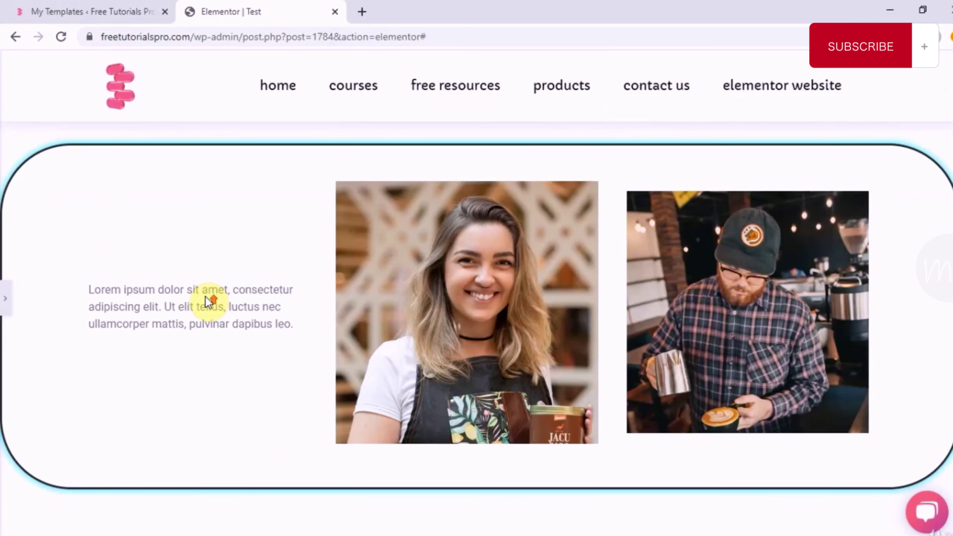
{"action": "scroll", "coordinate": [206, 297], "scroll_direction": "down", "scroll_amount": 5}
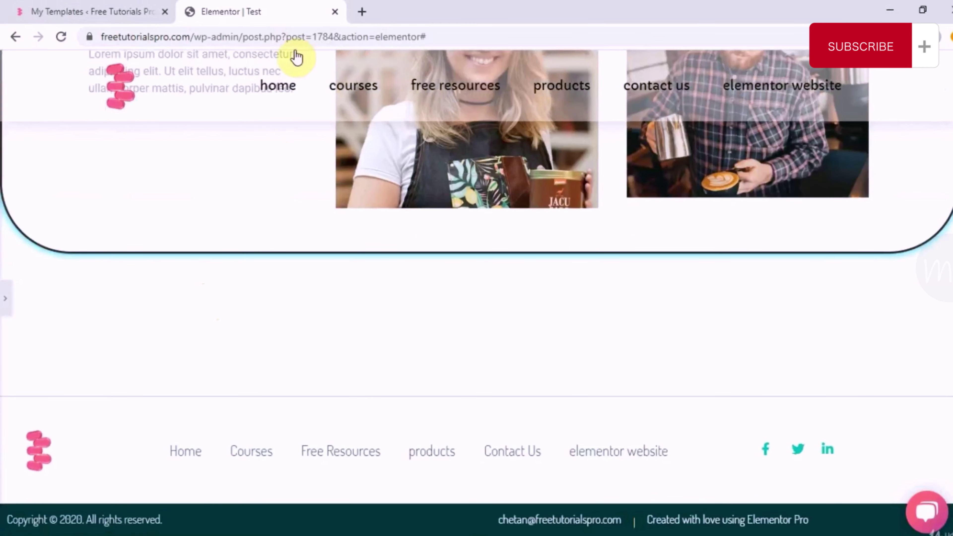
{"action": "left_click", "coordinate": [5, 299]}
{"action": "left_click", "coordinate": [75, 351]}
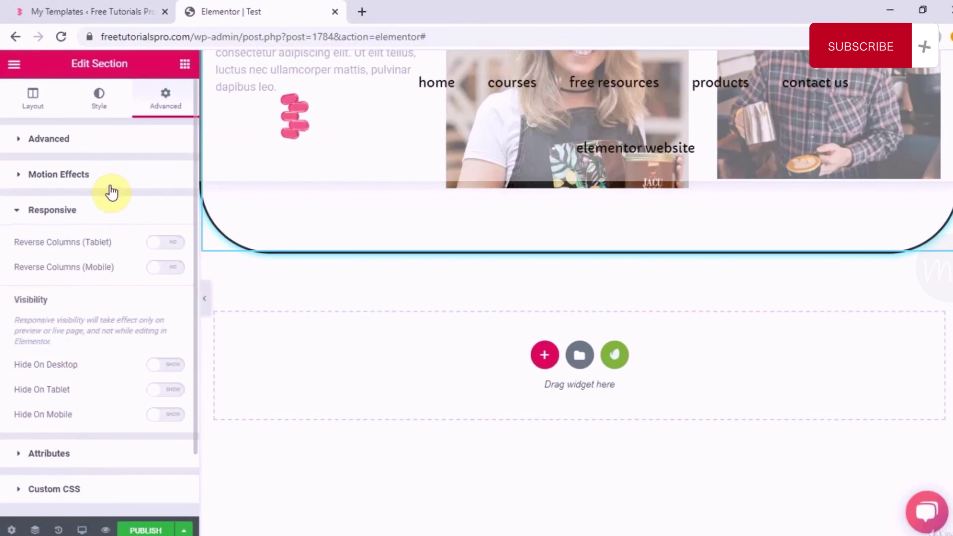
{"action": "left_click", "coordinate": [104, 179]}
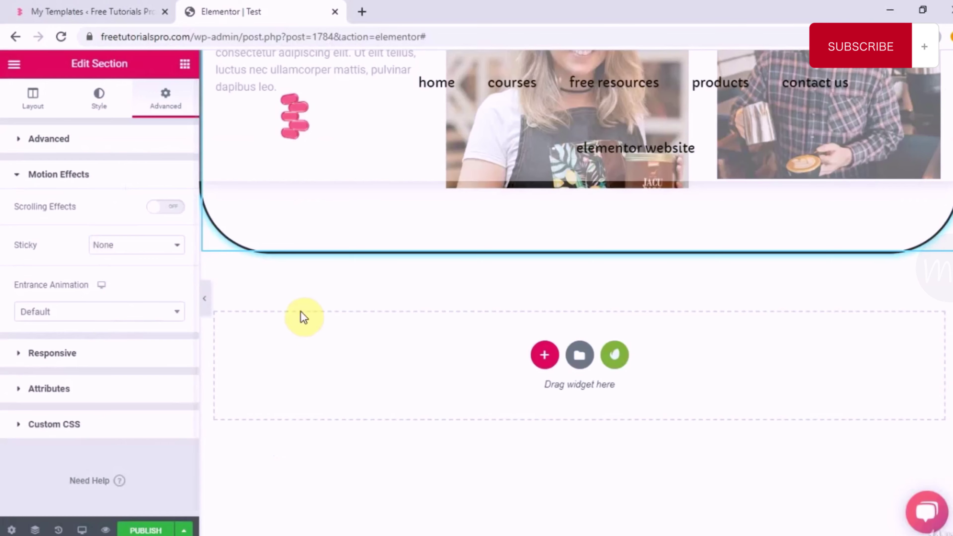
- Set the section's entrance animation to Fade In
{"action": "scroll", "coordinate": [304, 315], "scroll_direction": "up", "scroll_amount": 6}
{"action": "left_click", "coordinate": [180, 316]}
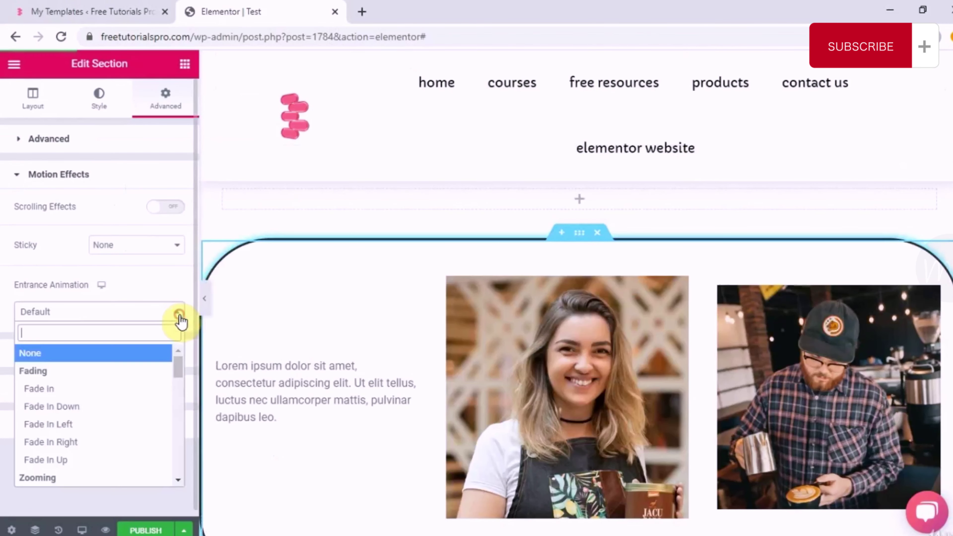
{"action": "left_click", "coordinate": [43, 391]}
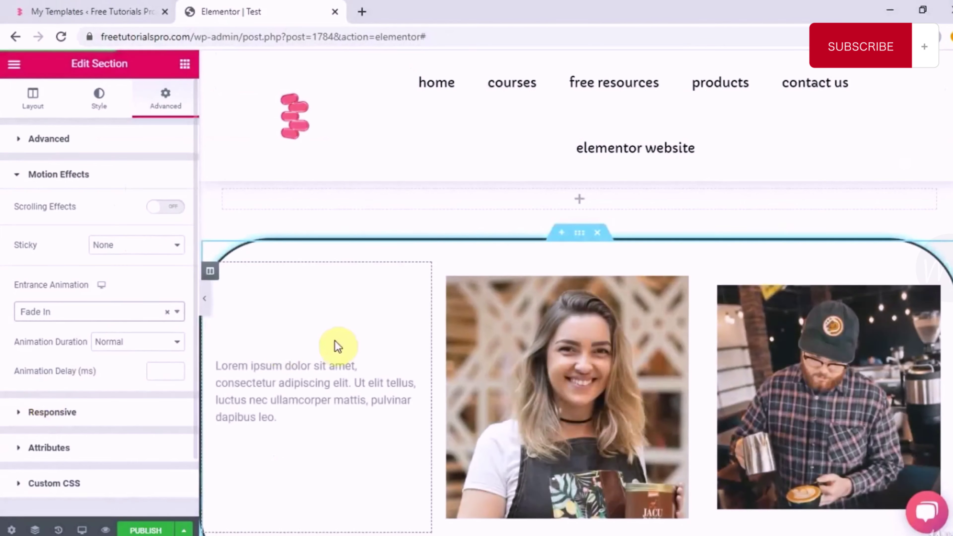
- Try the Slow animation duration for the section's entrance and return it to Normal
{"action": "left_click", "coordinate": [173, 347]}
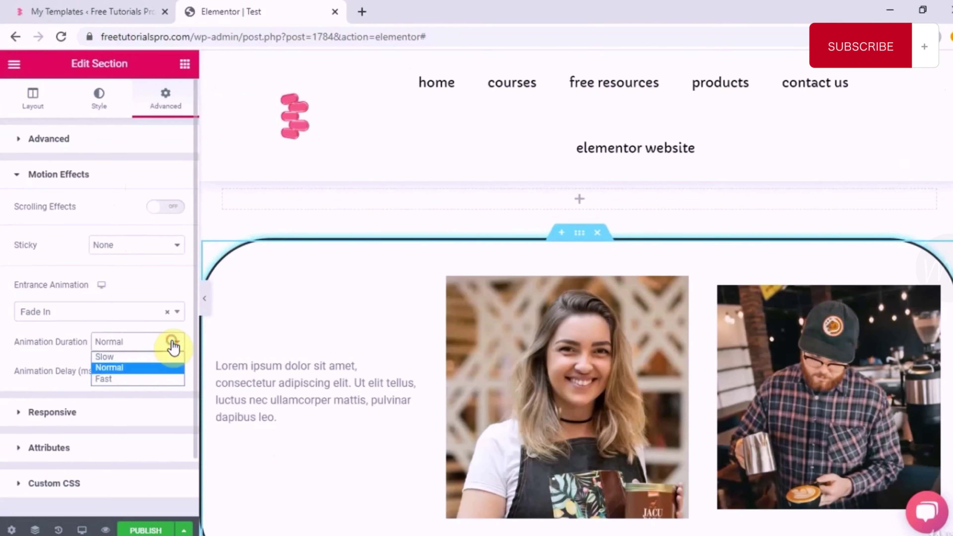
{"action": "left_click", "coordinate": [127, 357]}
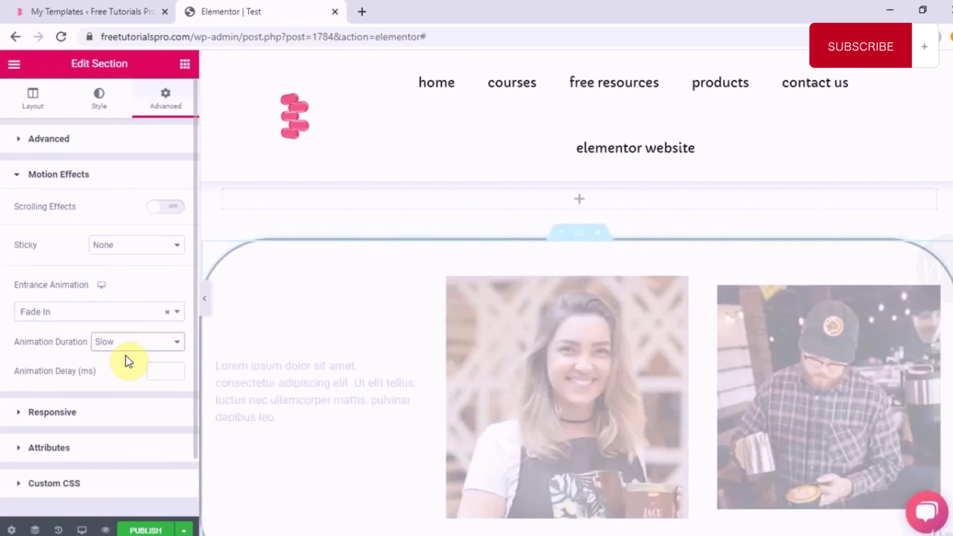
{"action": "left_click", "coordinate": [156, 344]}
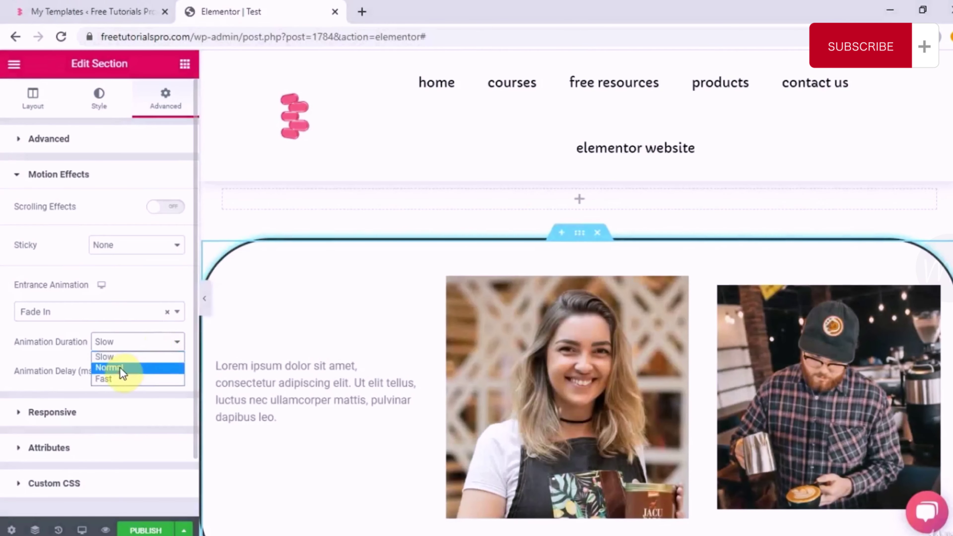
{"action": "left_click", "coordinate": [121, 367]}
{"action": "left_click", "coordinate": [159, 371]}
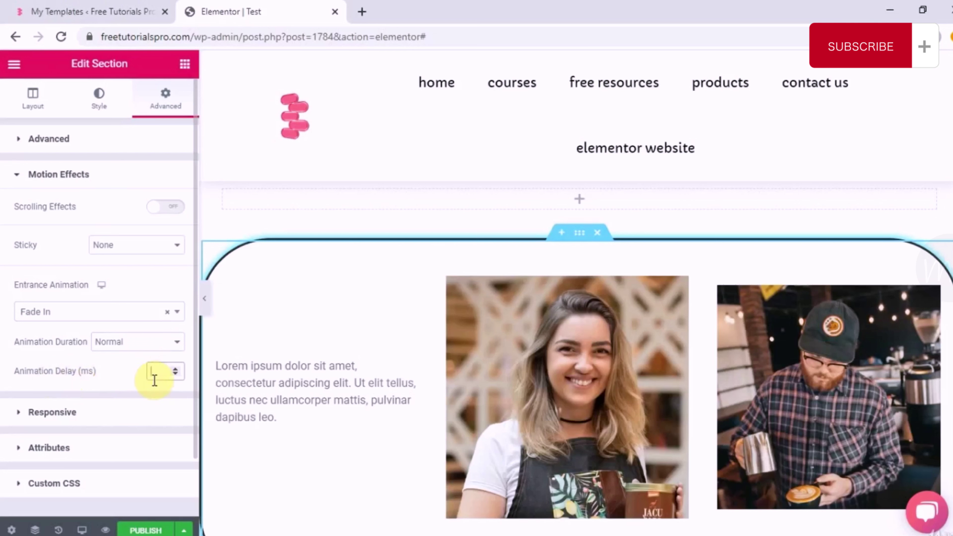
- Browse the entrance animation effects and set the section's entrance animation to Zoom In
{"action": "left_click", "coordinate": [120, 313]}
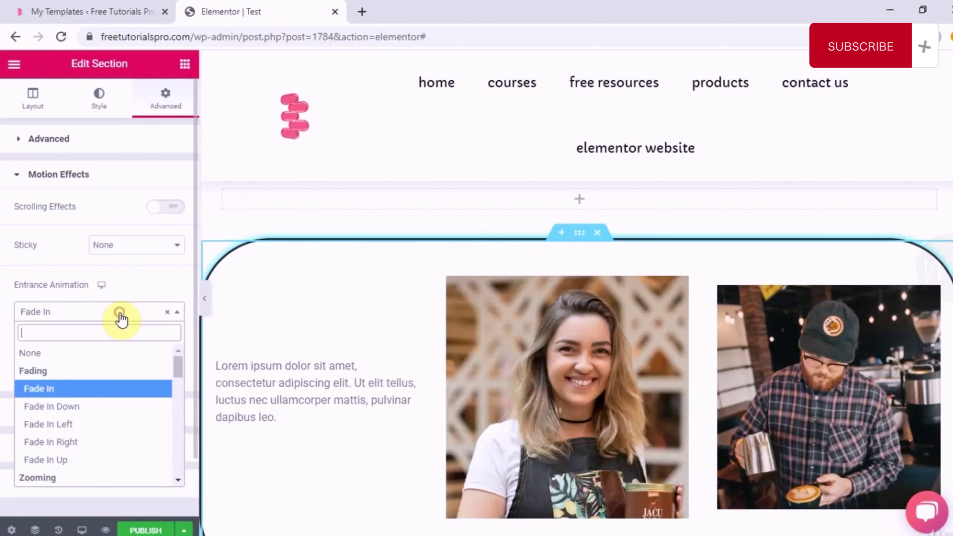
{"action": "scroll", "coordinate": [96, 433], "scroll_direction": "down", "scroll_amount": 5}
{"action": "scroll", "coordinate": [98, 432], "scroll_direction": "up", "scroll_amount": 3}
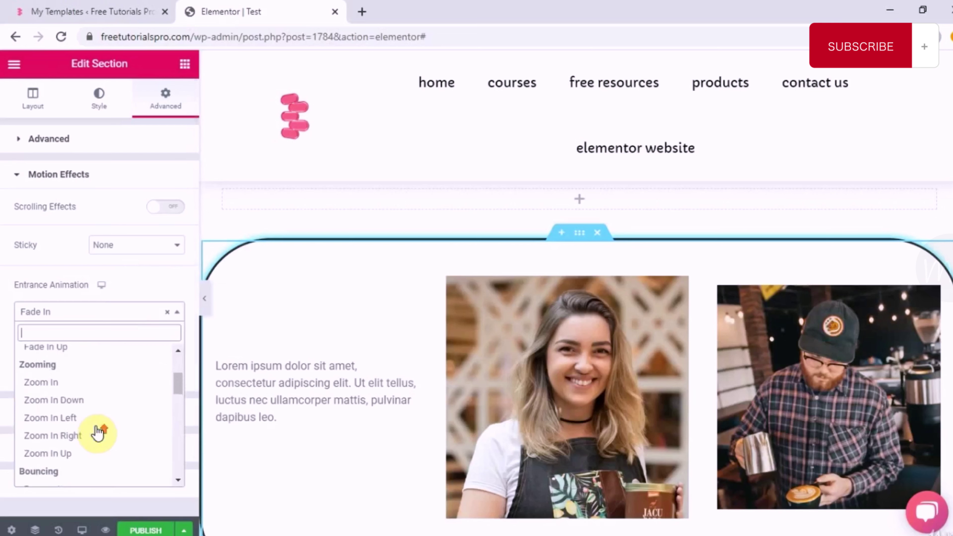
{"action": "scroll", "coordinate": [98, 432], "scroll_direction": "up", "scroll_amount": 2}
{"action": "left_click", "coordinate": [37, 465]}
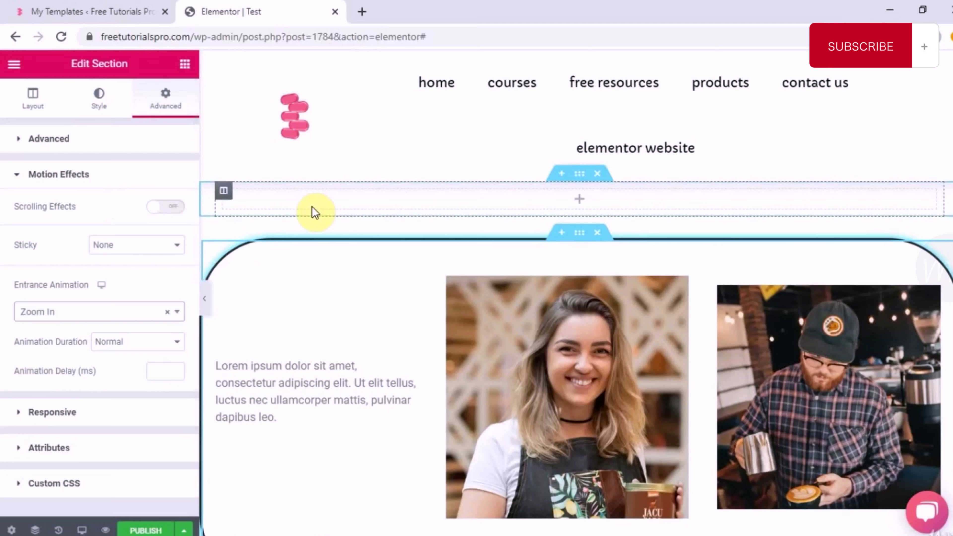
- Open the settings of the woman's image and then of the Lorem ipsum text widget
{"action": "left_click", "coordinate": [514, 329]}
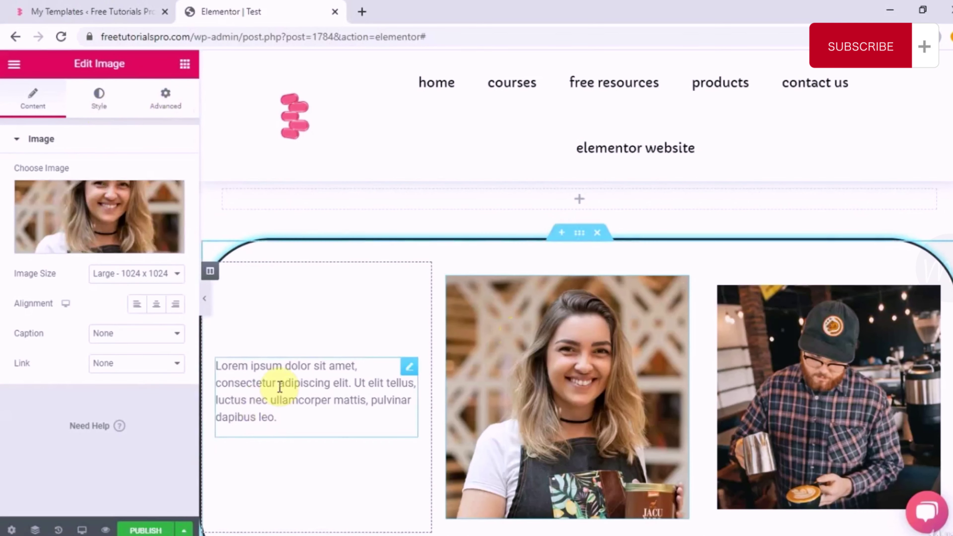
{"action": "left_click", "coordinate": [280, 387]}
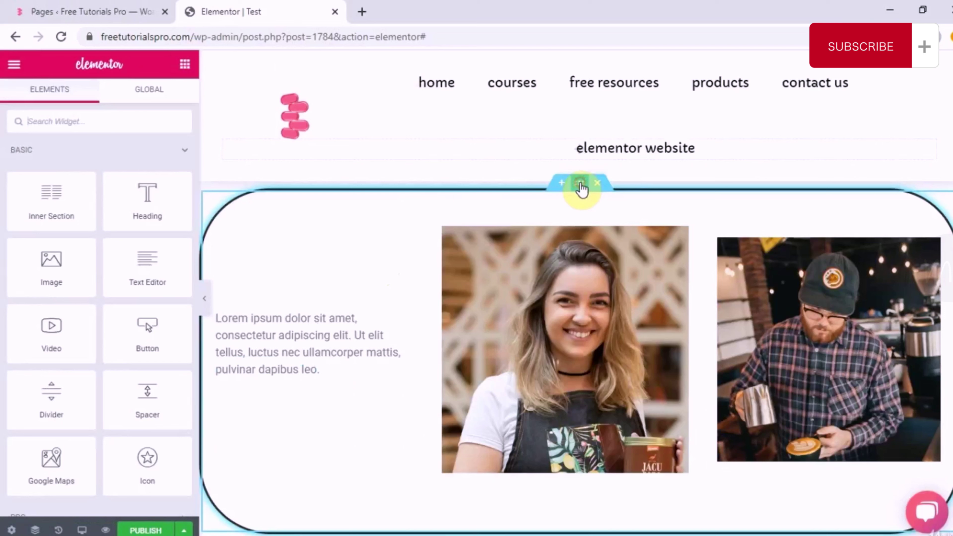
- Set the border type of the three-column section to None and reset its box shadow
{"action": "left_click", "coordinate": [580, 185]}
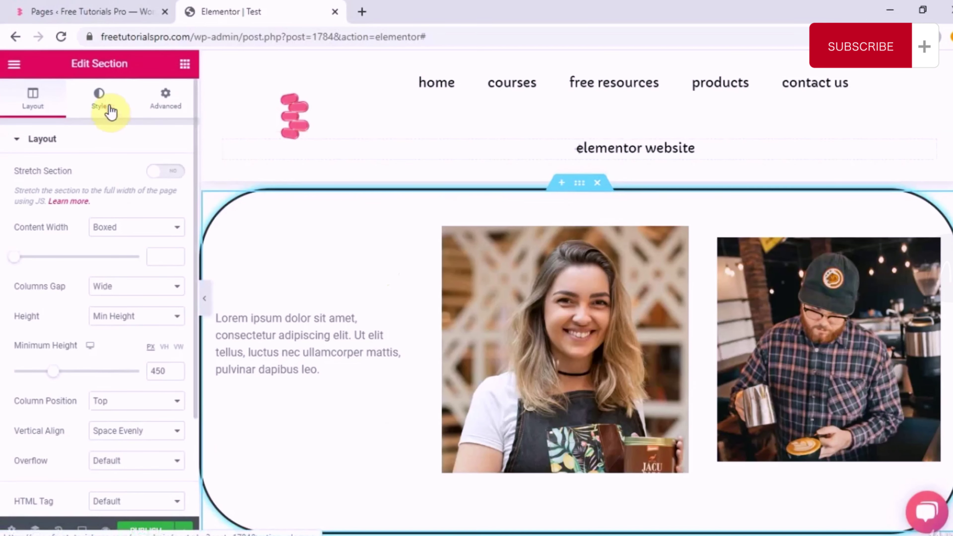
{"action": "left_click", "coordinate": [110, 112]}
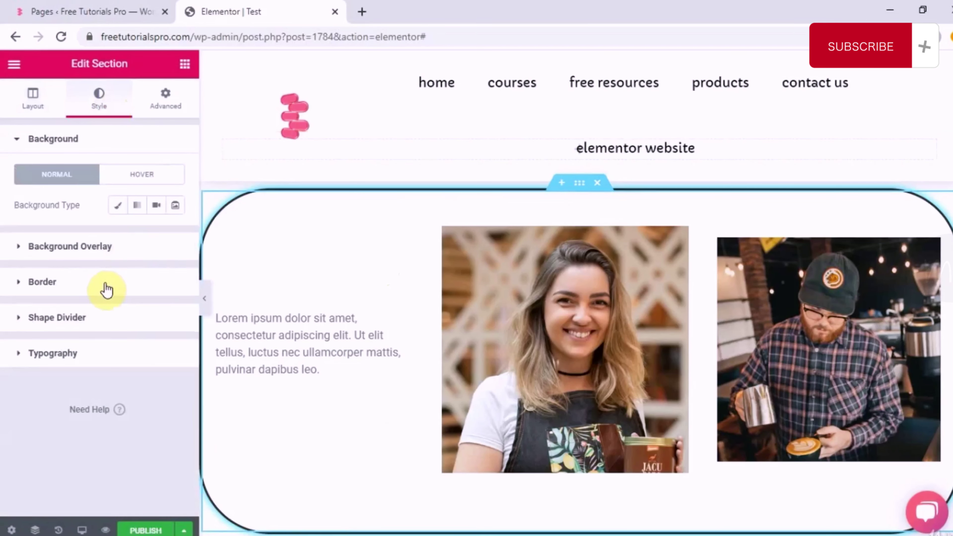
{"action": "left_click", "coordinate": [106, 286]}
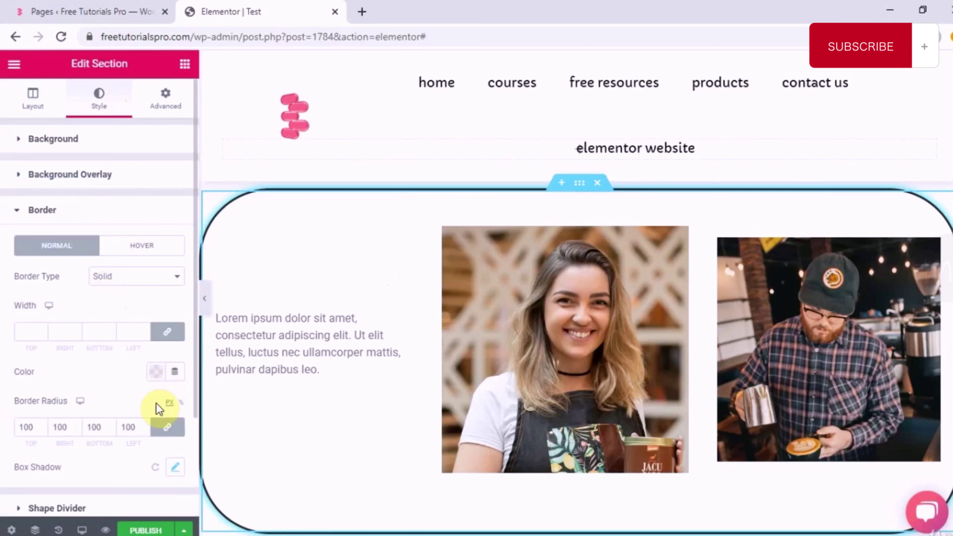
{"action": "left_click", "coordinate": [140, 281]}
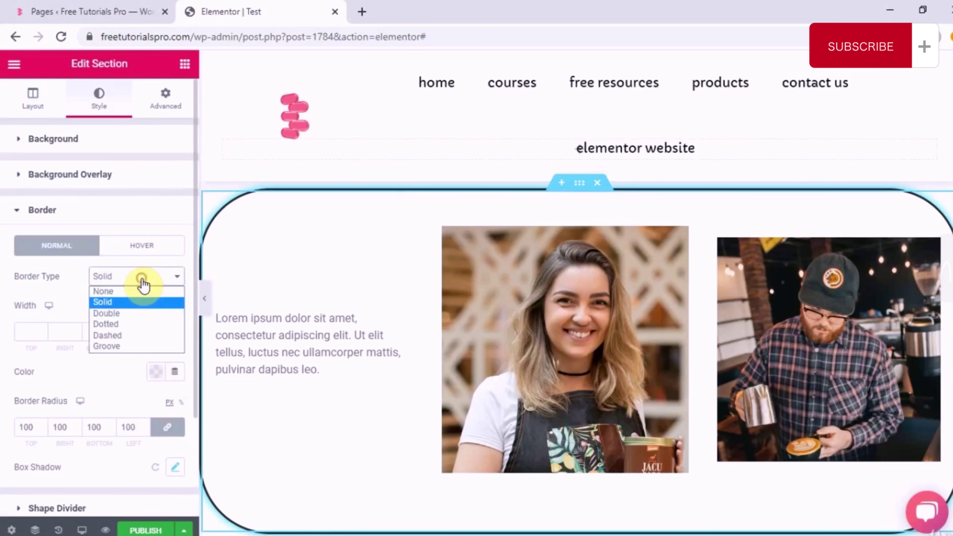
{"action": "left_click", "coordinate": [120, 291]}
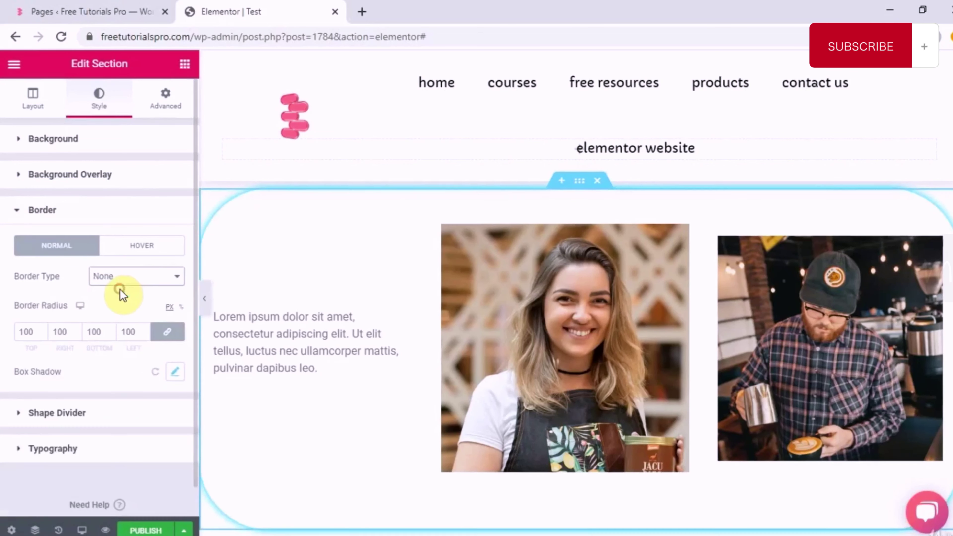
{"action": "left_click", "coordinate": [157, 372]}
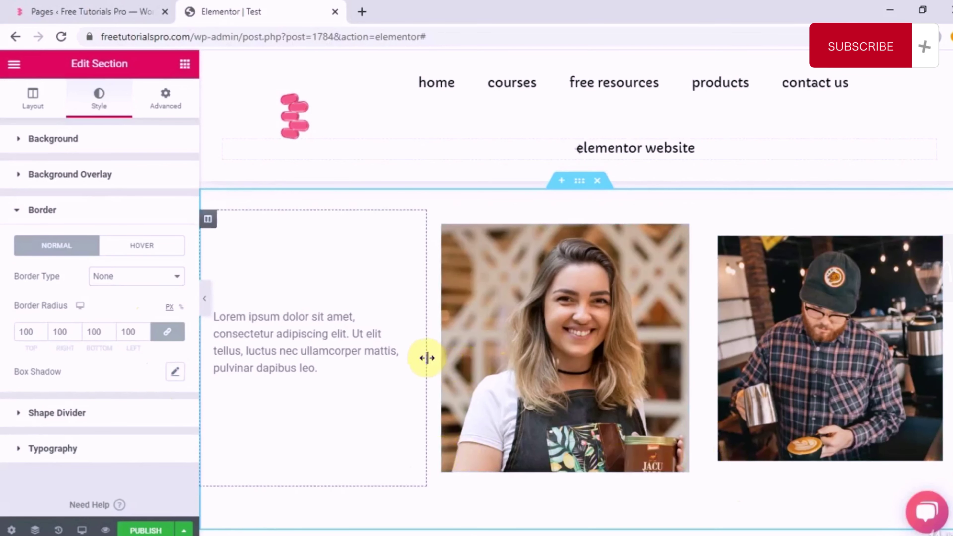
- Resize the section's columns by hand, widening the text column until all three are roughly equal
{"action": "mouse_move", "coordinate": [426, 358]}
{"action": "left_mouse_down"}
{"action": "mouse_move", "coordinate": [419, 362]}
{"action": "mouse_move", "coordinate": [438, 363]}
{"action": "left_mouse_up"}
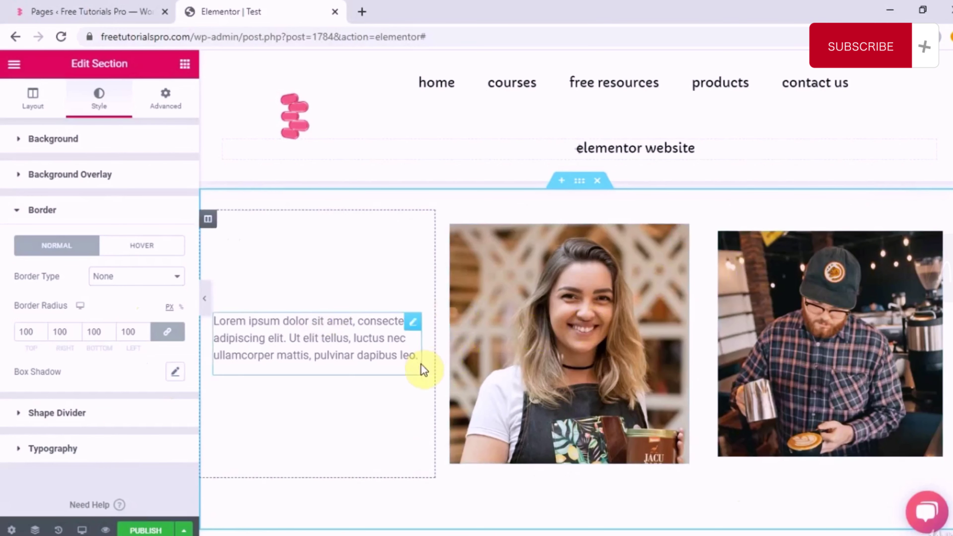
{"action": "mouse_move", "coordinate": [434, 364]}
{"action": "left_mouse_down"}
{"action": "mouse_move", "coordinate": [441, 372]}
{"action": "mouse_move", "coordinate": [452, 360]}
{"action": "left_mouse_up"}
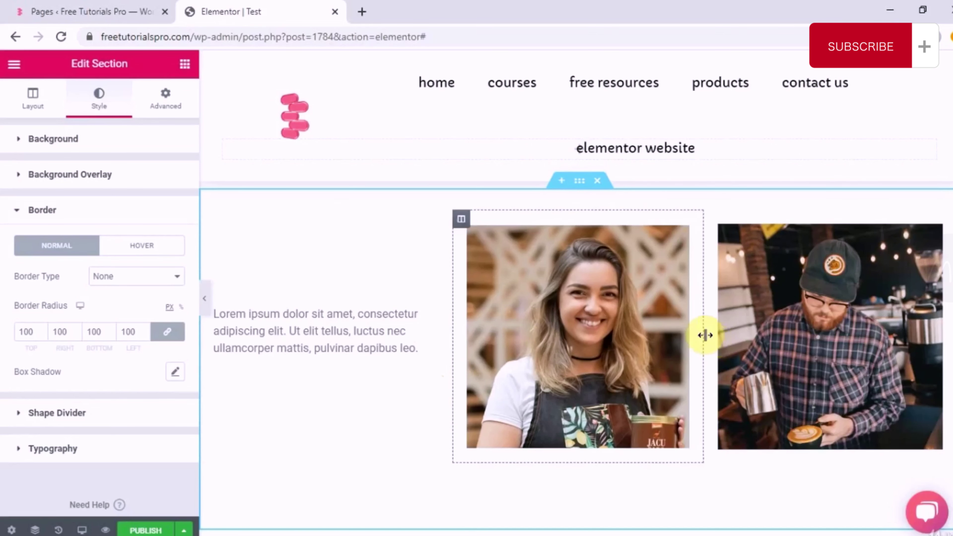
{"action": "left_click_drag", "start_coordinate": [705, 335], "coordinate": [706, 334]}
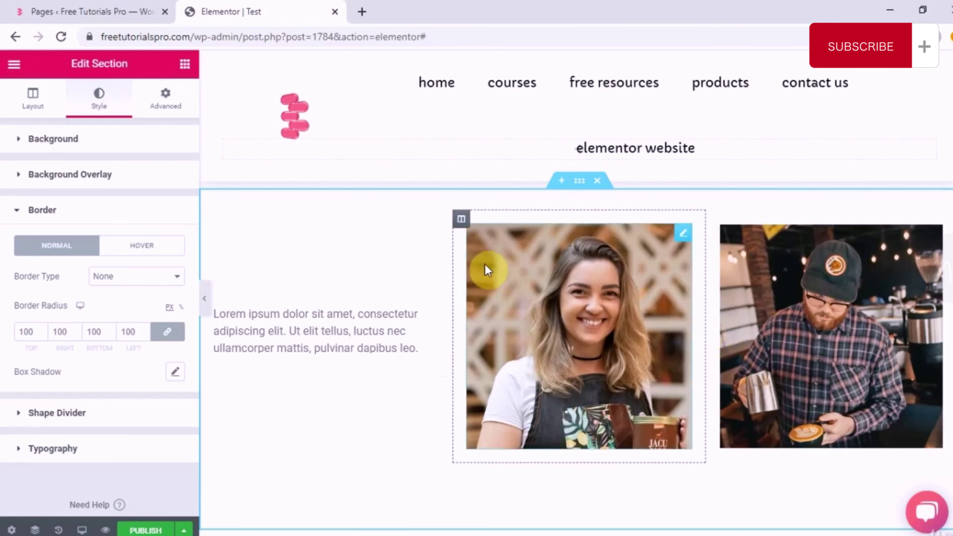
- Set the column width to 33.33% for each of the section's three columns
{"action": "left_click", "coordinate": [462, 219]}
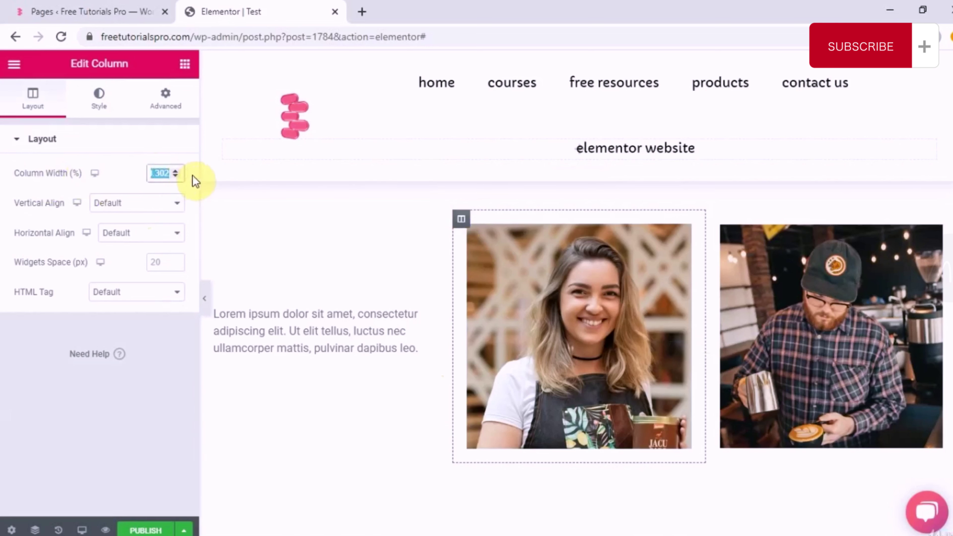
{"action": "type", "text": "33.33"}
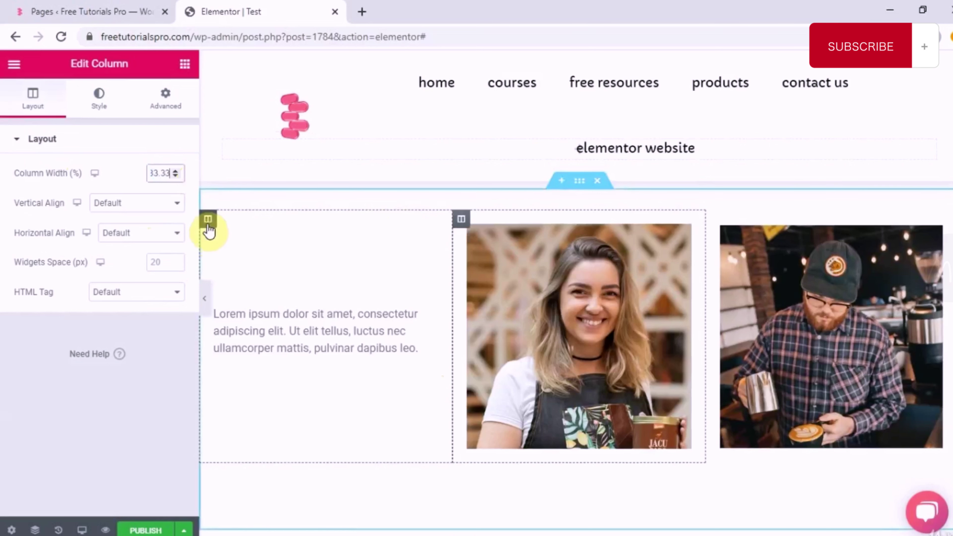
{"action": "left_click", "coordinate": [165, 173]}
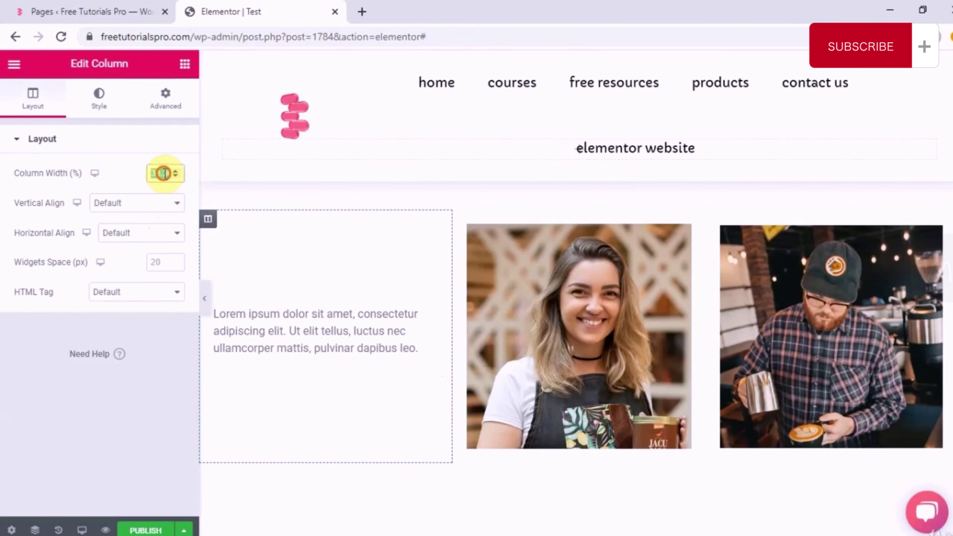
{"action": "left_click", "coordinate": [165, 174]}
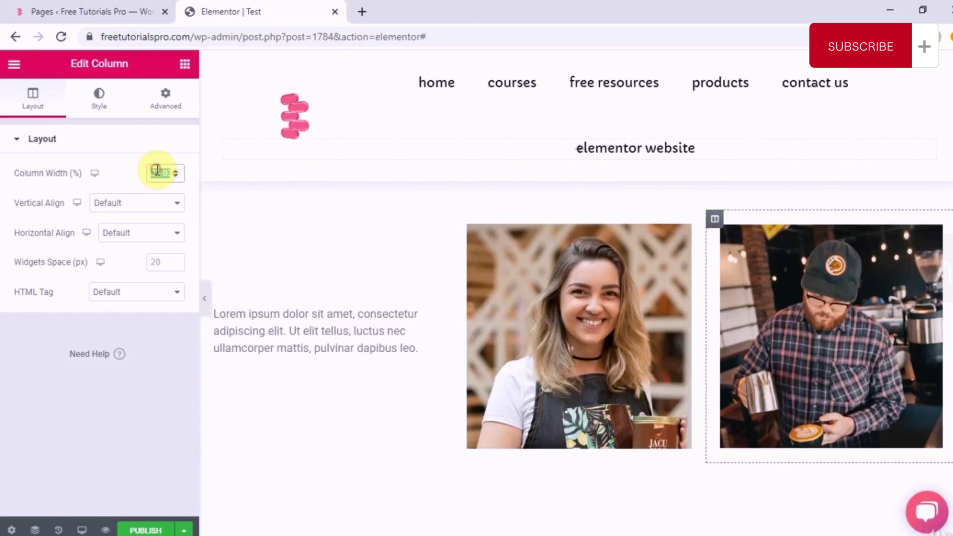
{"action": "type", "text": "33.33"}
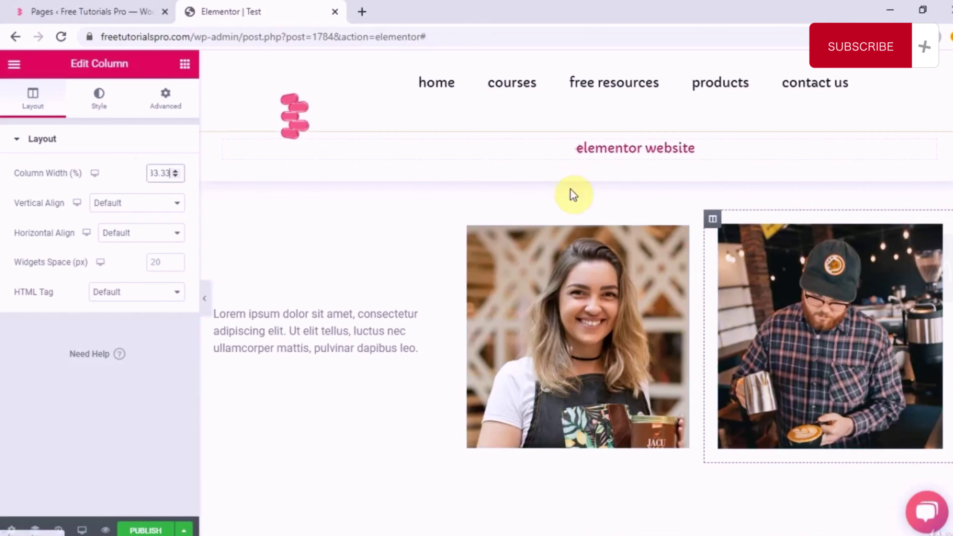
- Open the section's layout settings and look at its Columns Gap options
{"action": "left_click", "coordinate": [580, 182]}
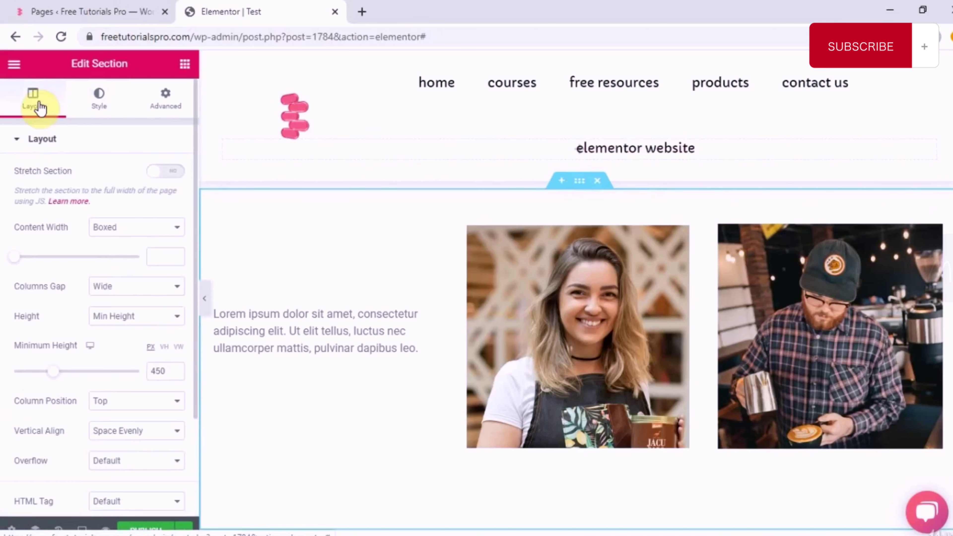
{"action": "left_click", "coordinate": [128, 287]}
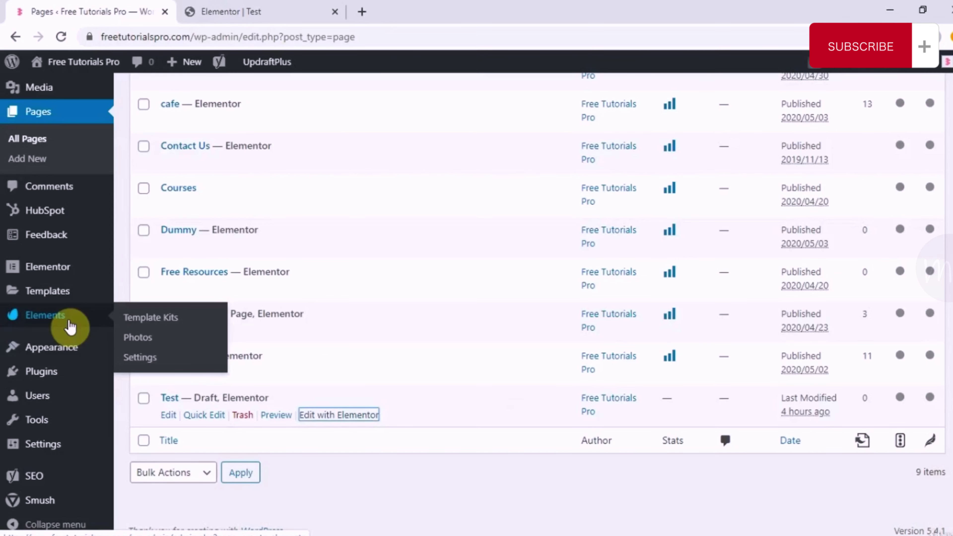
- Switch to the WordPress Pages list and look at the entries offered under Templates and Elements
{"action": "mouse_move", "coordinate": [65, 294]}
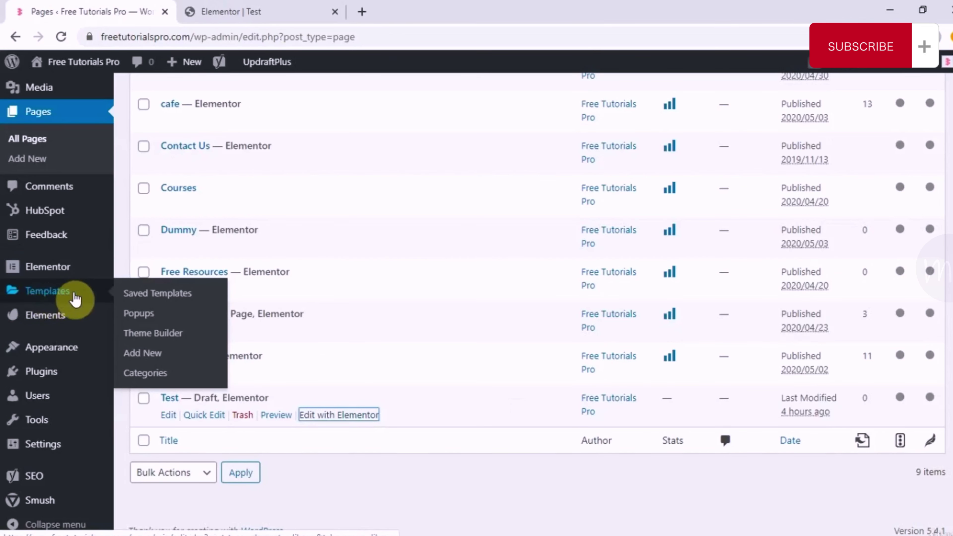
{"action": "mouse_move", "coordinate": [66, 326]}
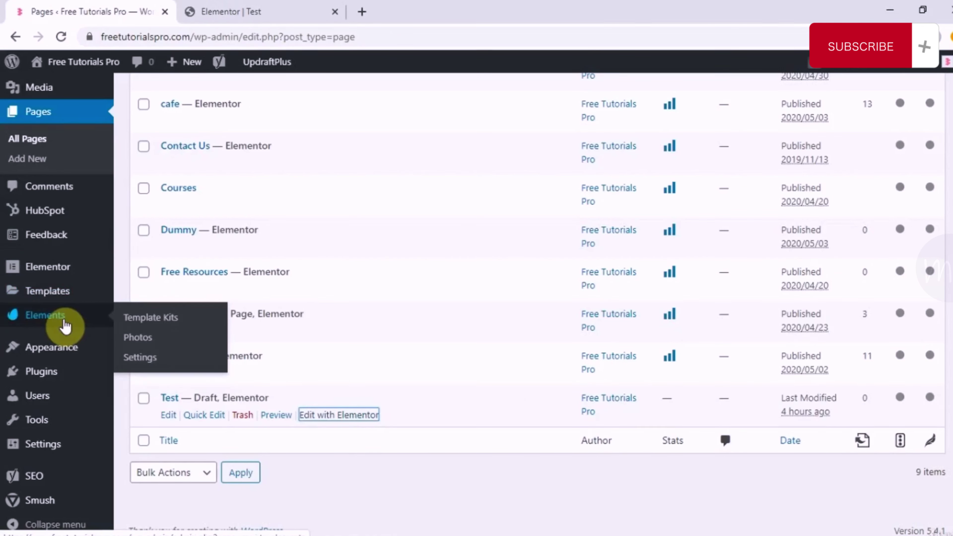